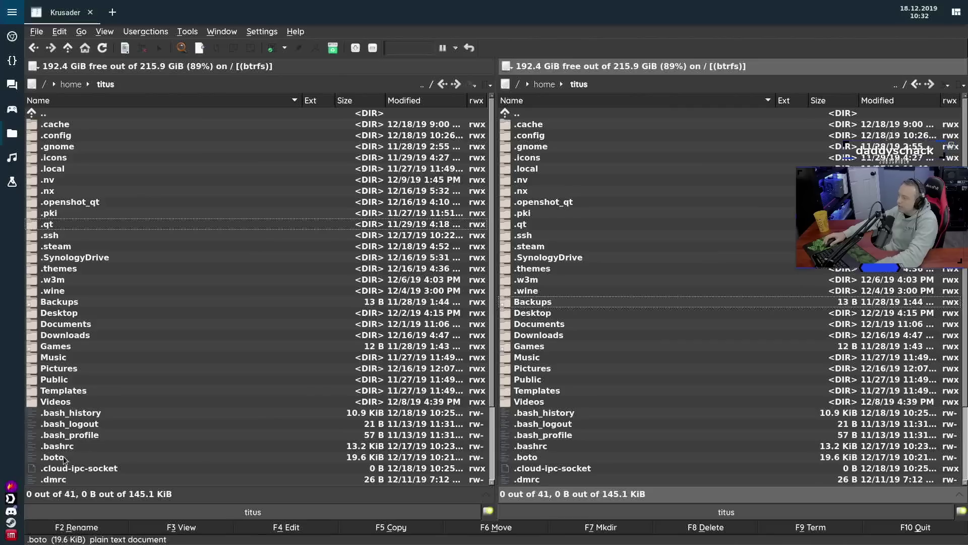
View the contents of the .boto file from the home folder in the read-only viewer, and close it
left_click(78, 457)
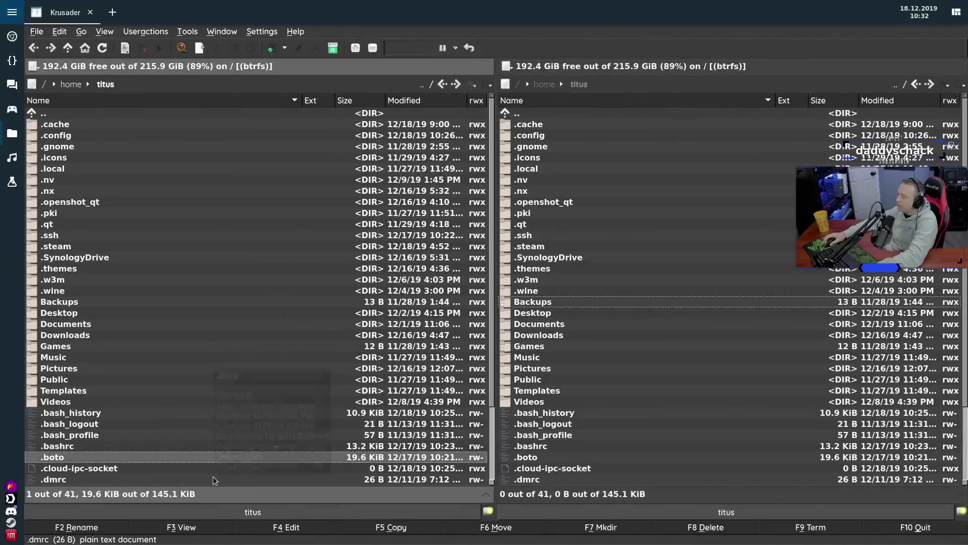
left_click(182, 527)
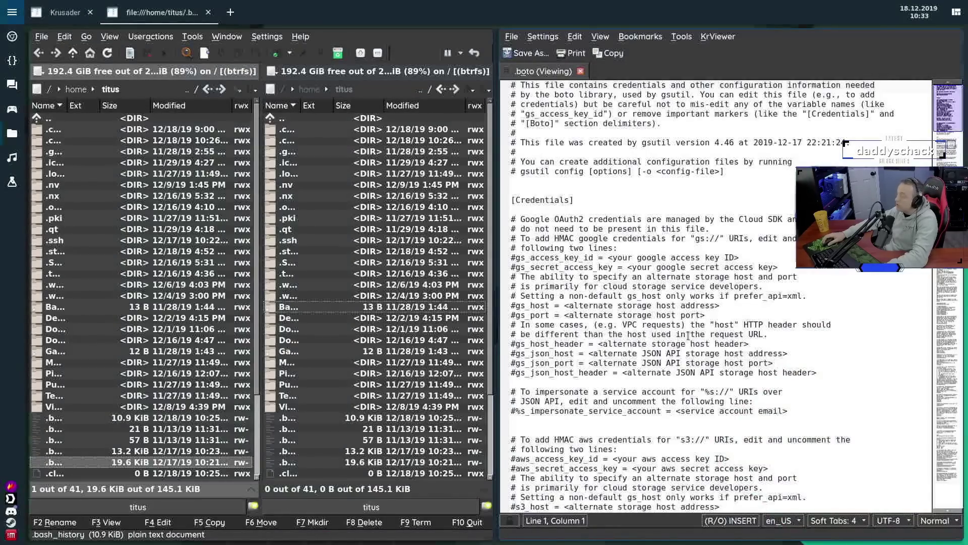
left_click(616, 192)
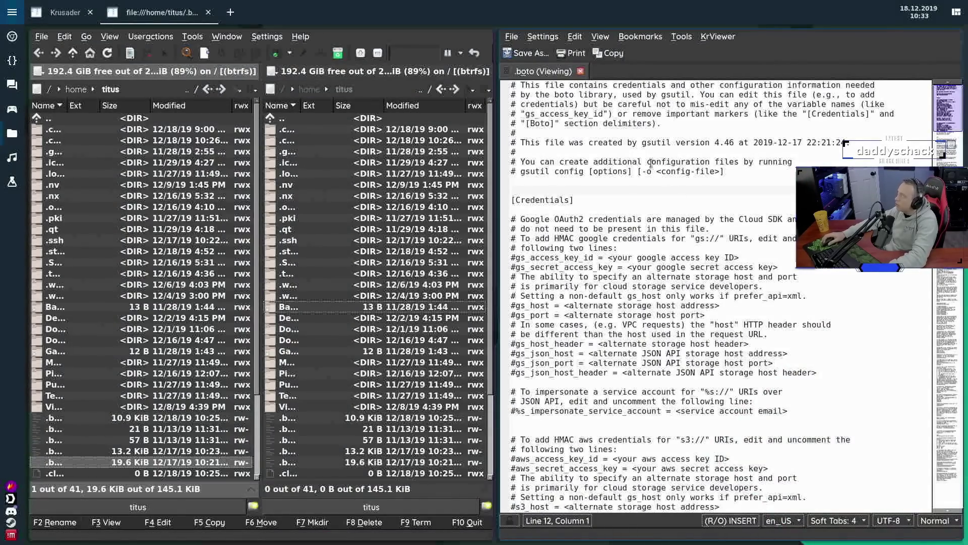
left_click(582, 71)
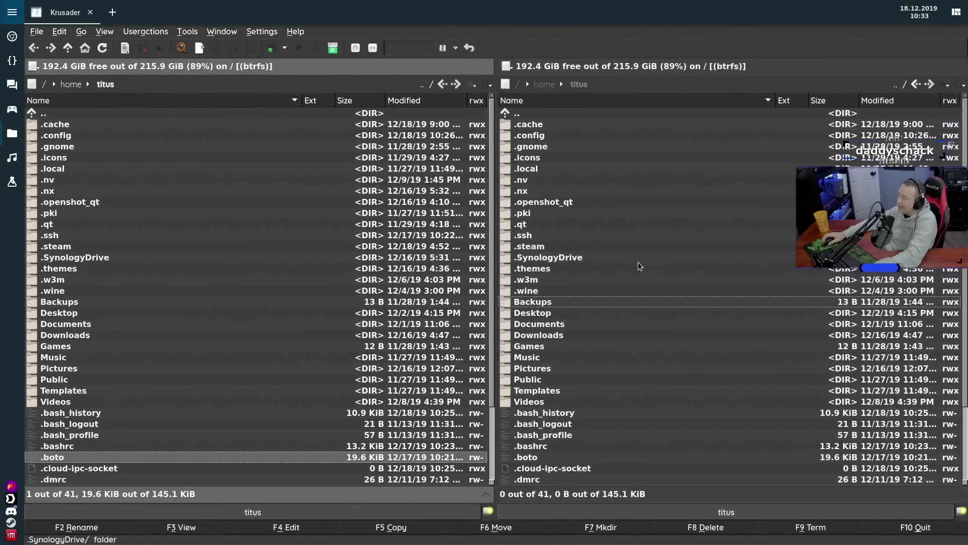
Open .boto for editing, add "sdfga" after [Credentials], erase it, and close the file discarding the changes
key("F4")
left_click(637, 198)
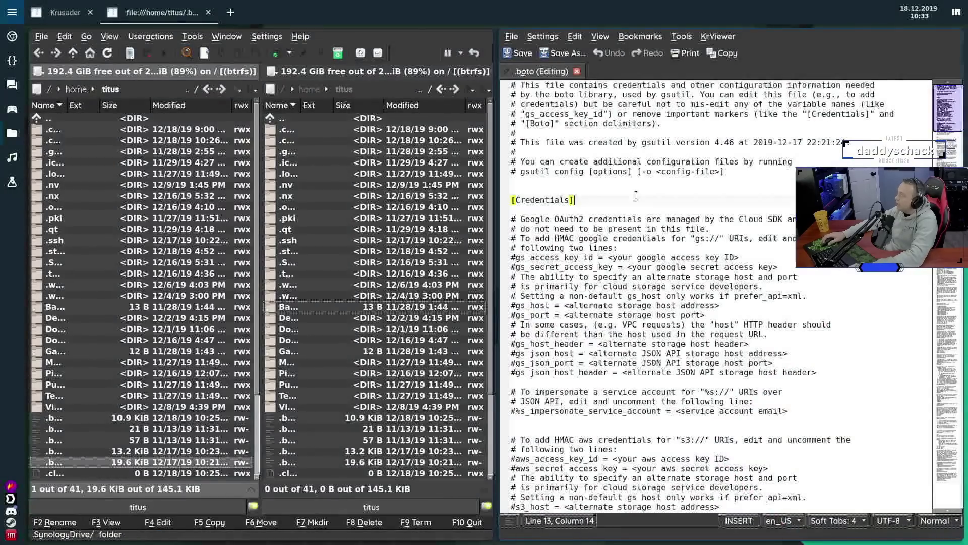
type("sdfga")
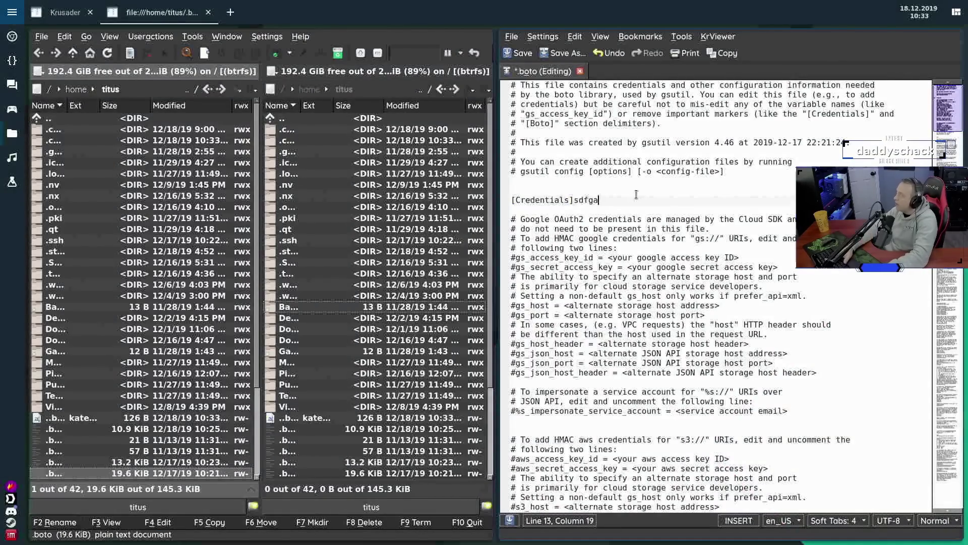
key("BackSpace")
key("BackSpace")
key("BackSpace")
key("BackSpace")
key("BackSpace")
key("ctrl+w")
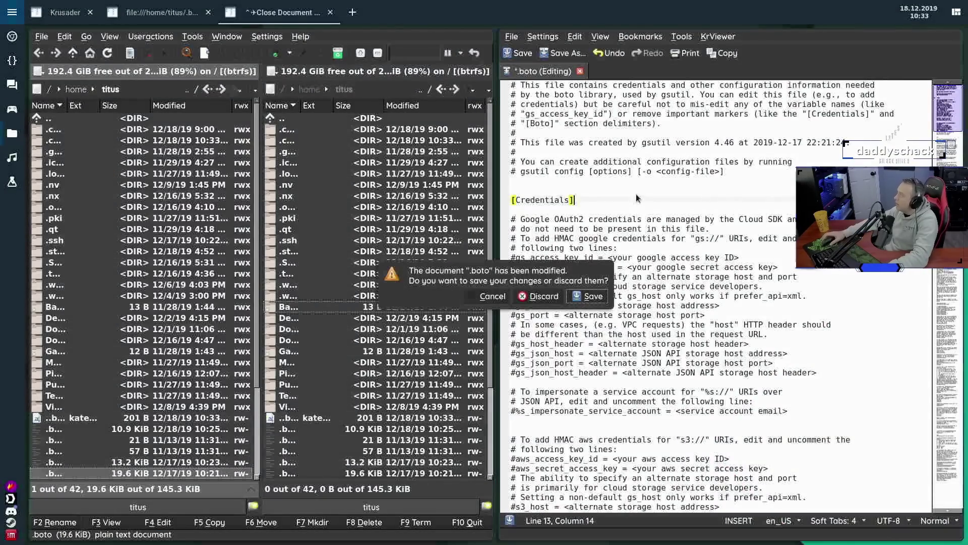
left_click(535, 297)
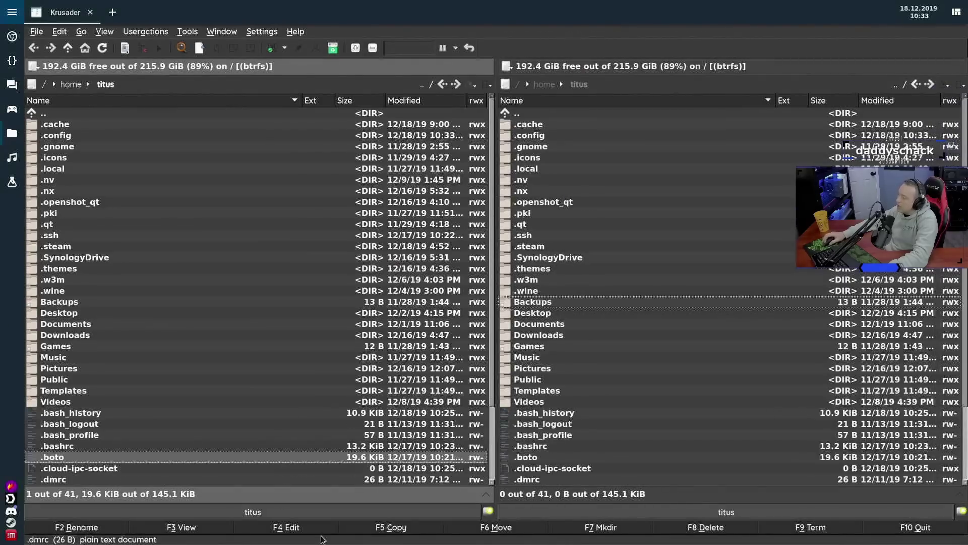
Start copying the .boto file to the opposite pane's folder and cancel the copy
left_click(394, 529)
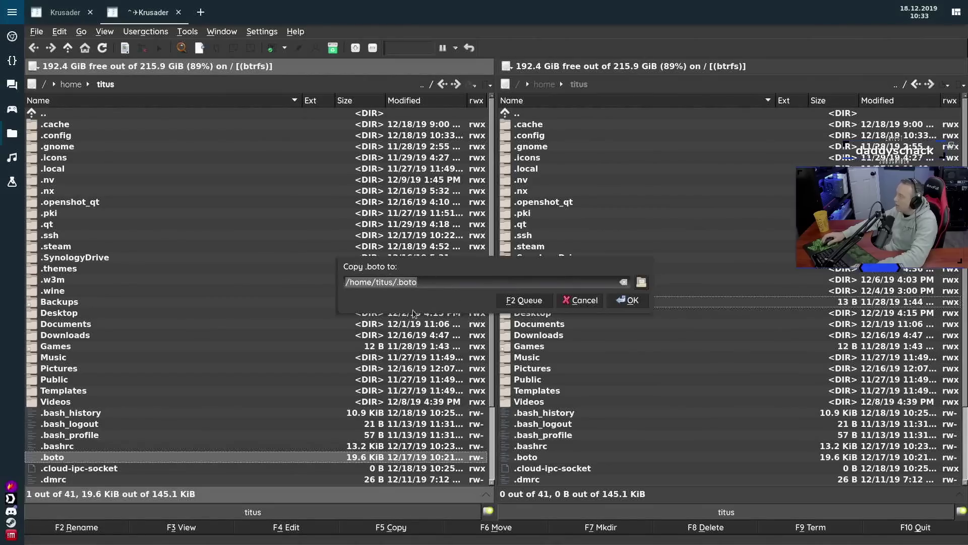
left_click(581, 302)
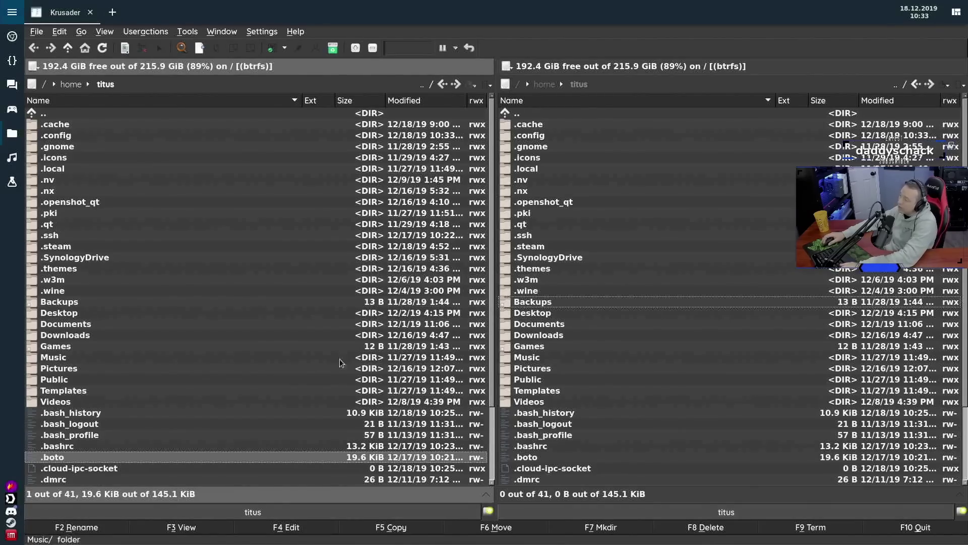
Create a folder named "new" in the home folder
left_click(117, 435)
key("F7")
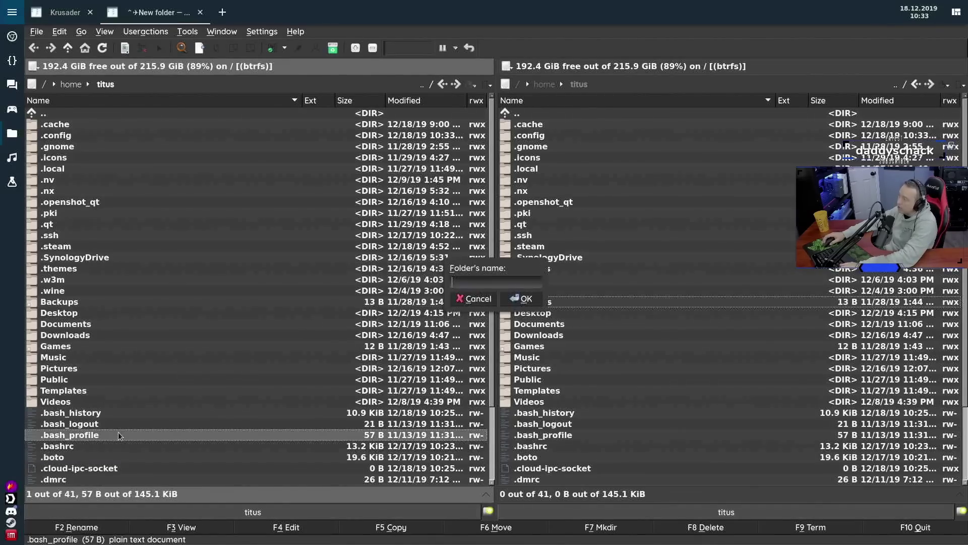
type("new")
key("Return")
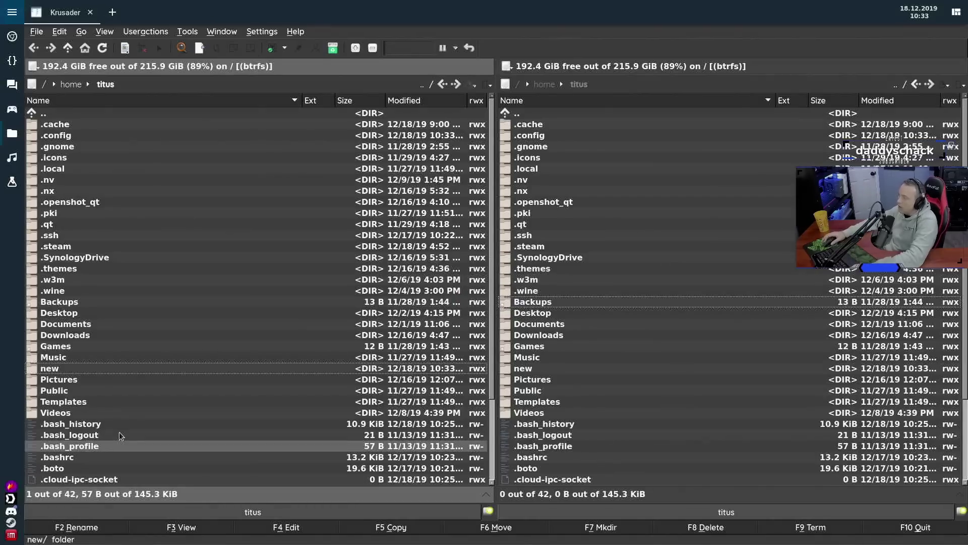
Move the "new" folder from the home folder to the trash
left_click(65, 370)
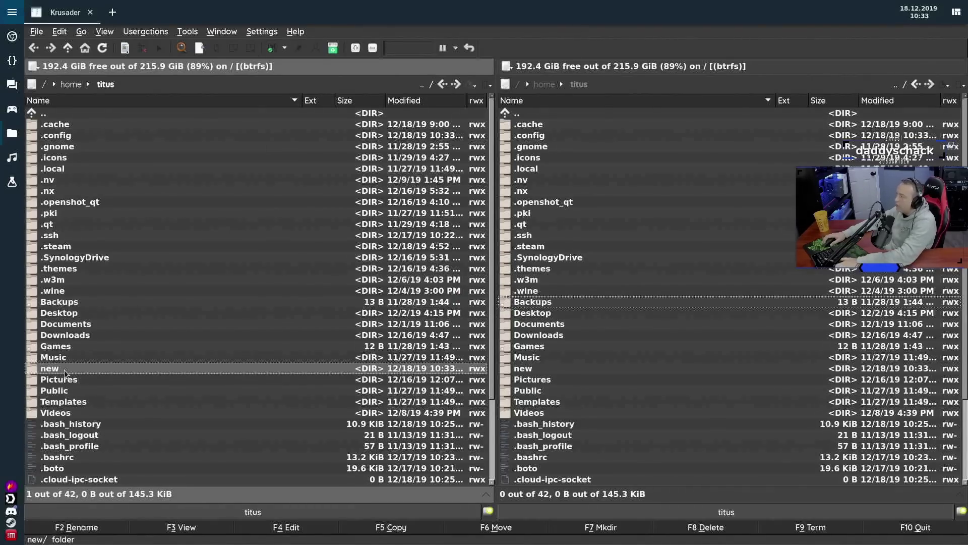
key("F8")
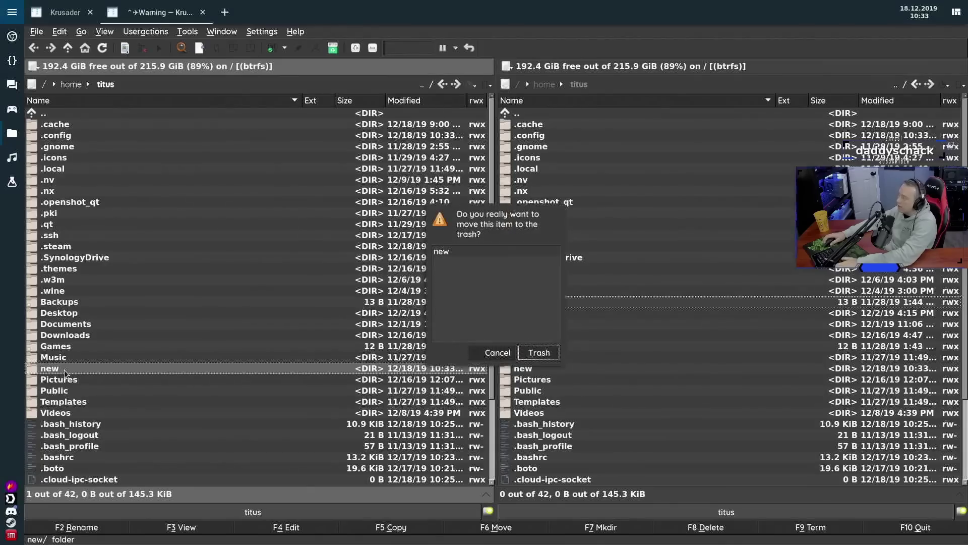
left_click(539, 353)
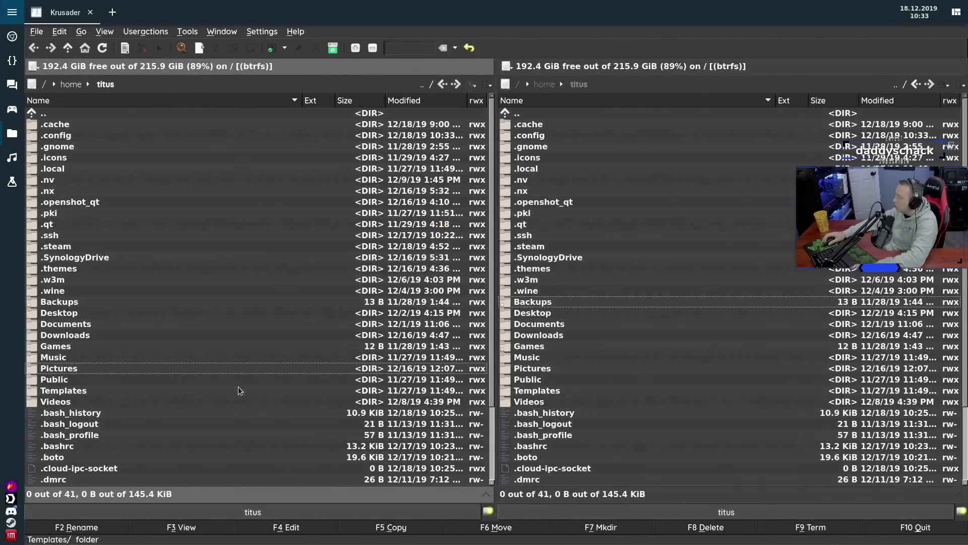
Open the Pictures folder in the active pane, launch a separate terminal window there, and close that terminal
double_click(69, 370)
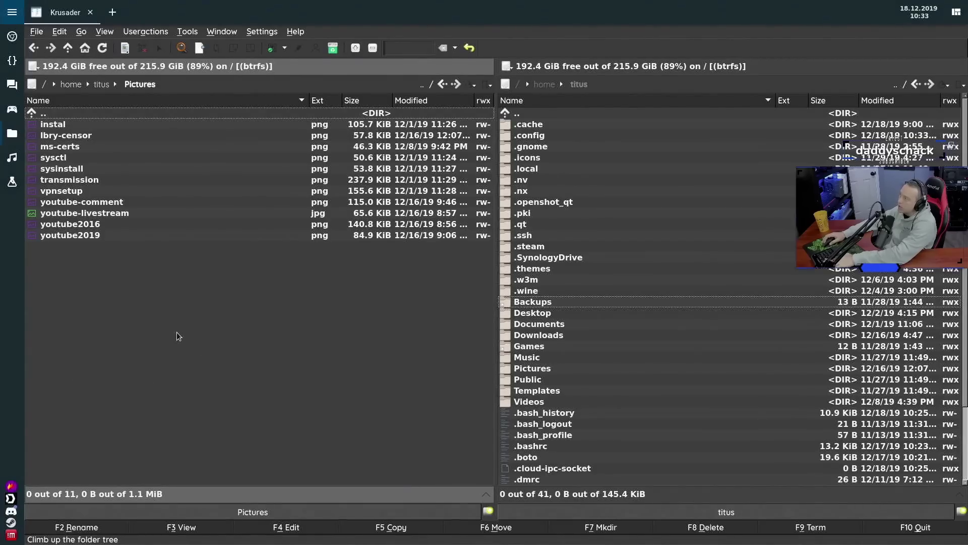
key("F9")
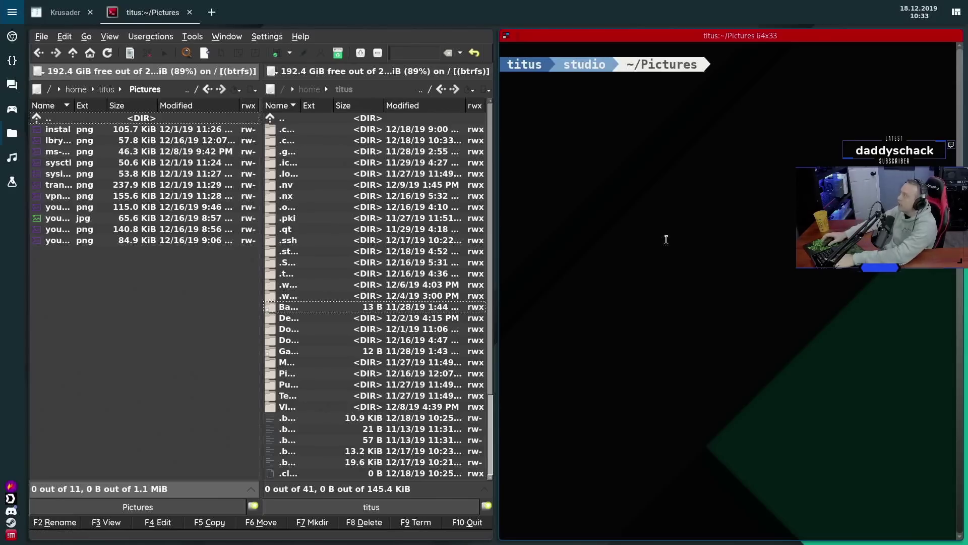
key("ctrl+d")
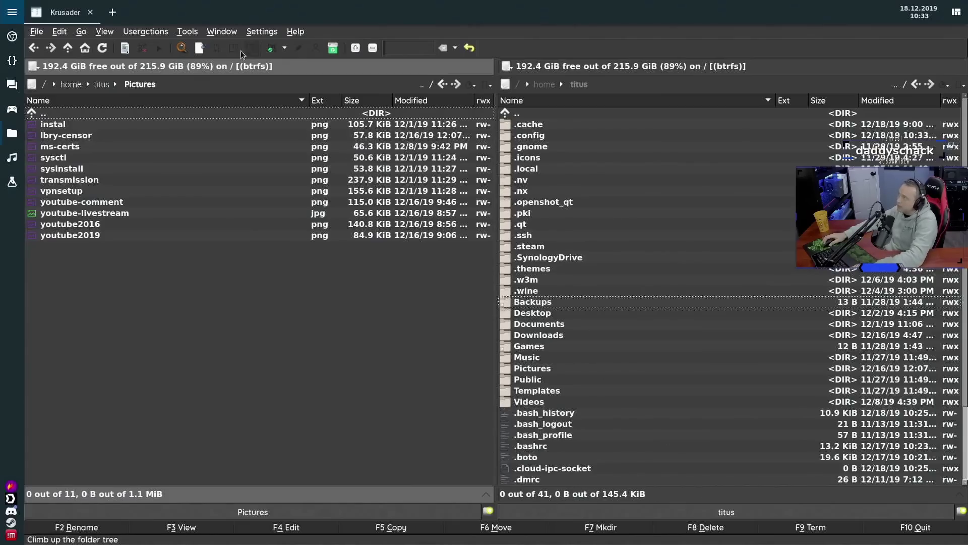
Find the embedded terminal option and show the terminal beneath the file panes, toggling it off and on once
left_click(232, 32)
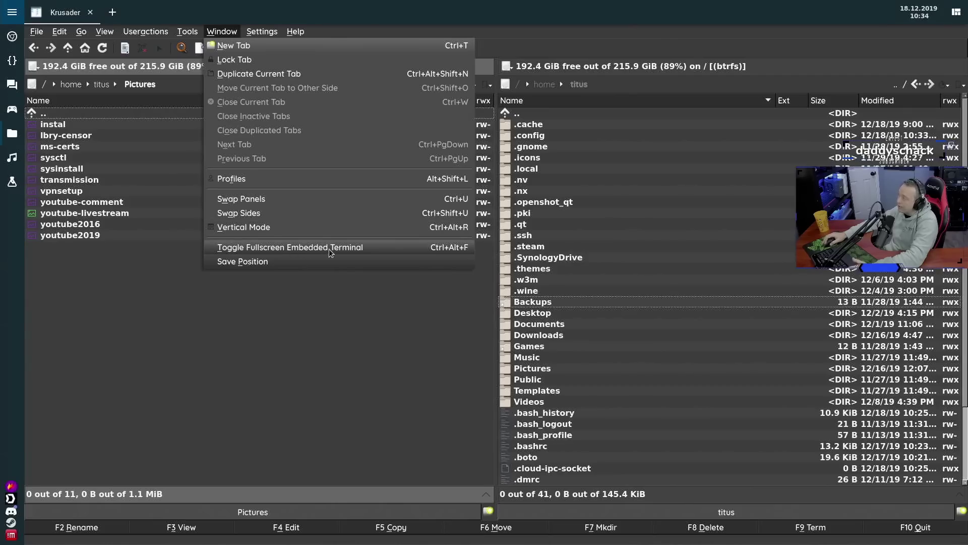
mouse_move(261, 33)
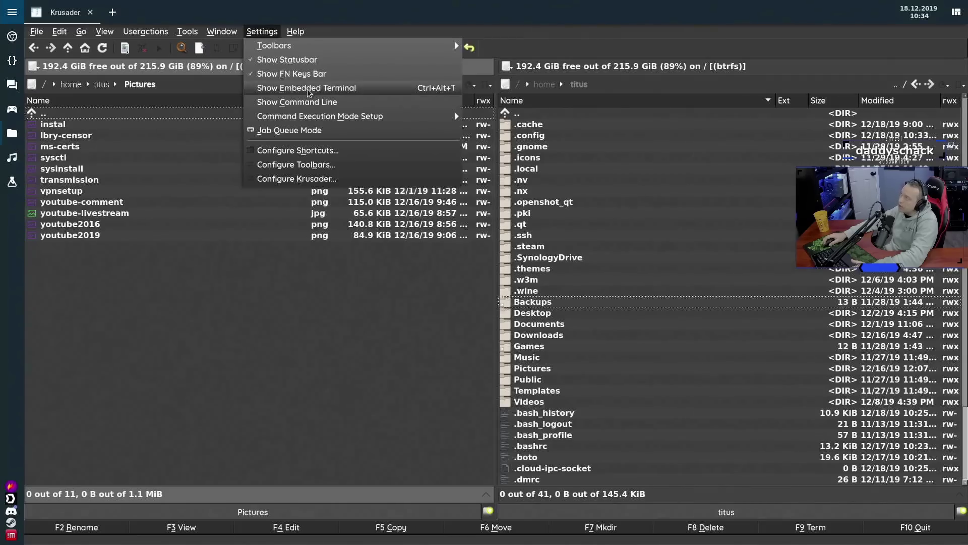
left_click(274, 395)
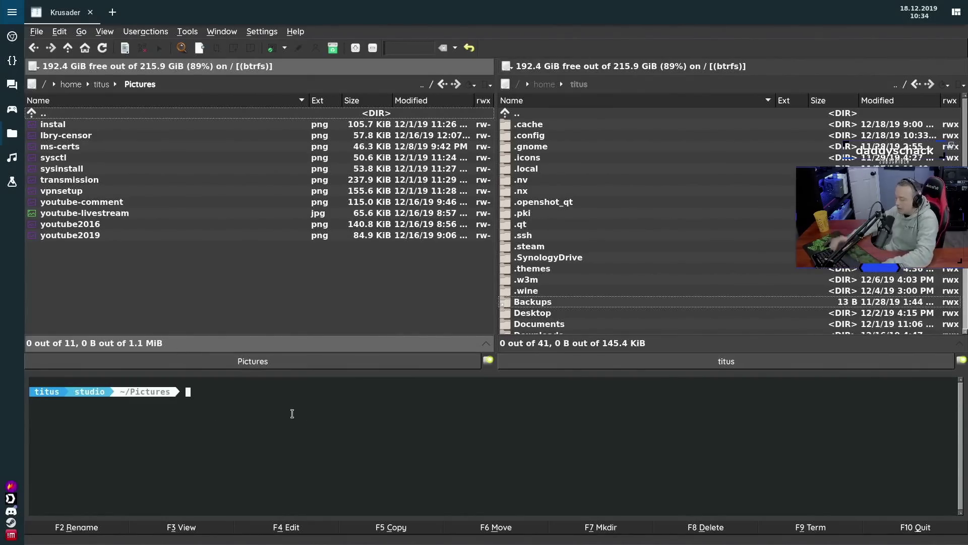
key("ctrl+alt+t")
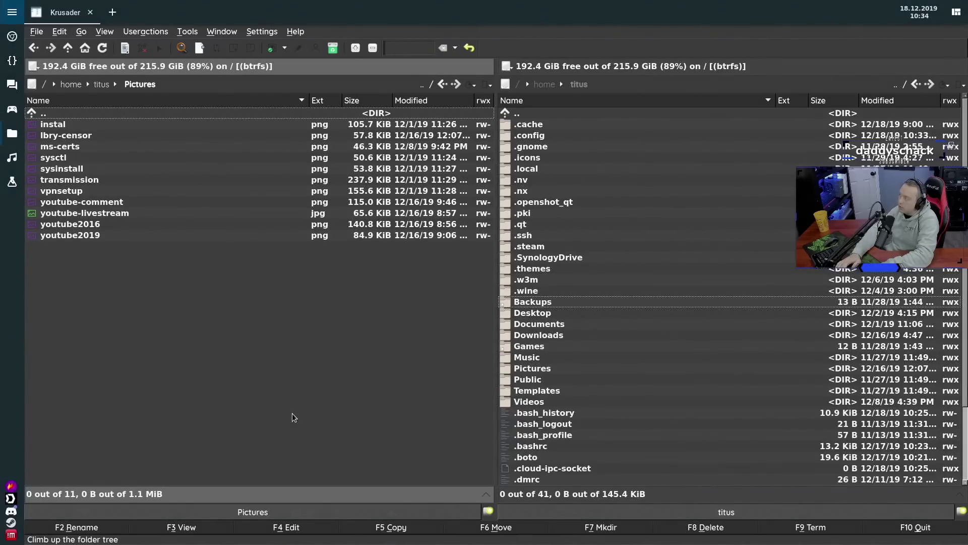
key("ctrl+alt+t")
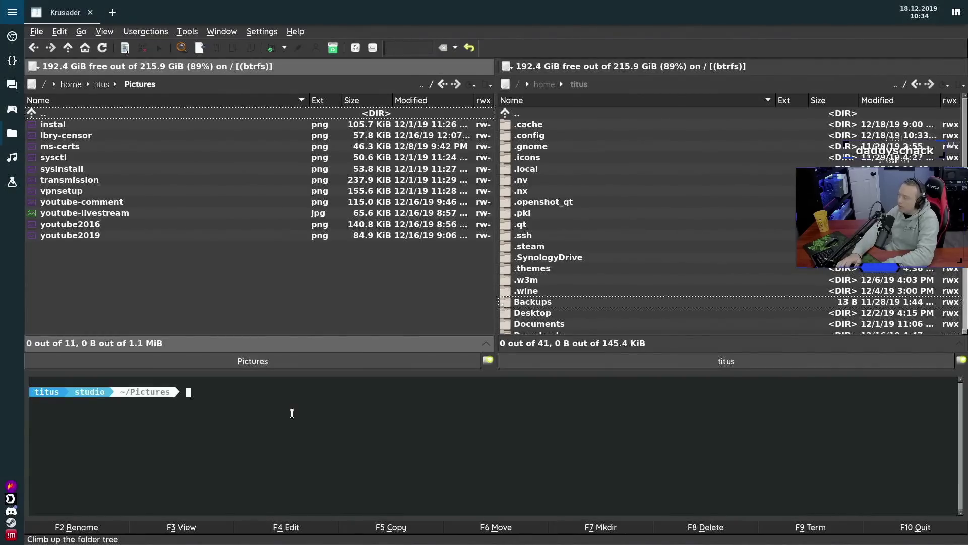
Expand the embedded terminal to full screen, restore it to its docked size, and hide it
key("ctrl+shift+f")
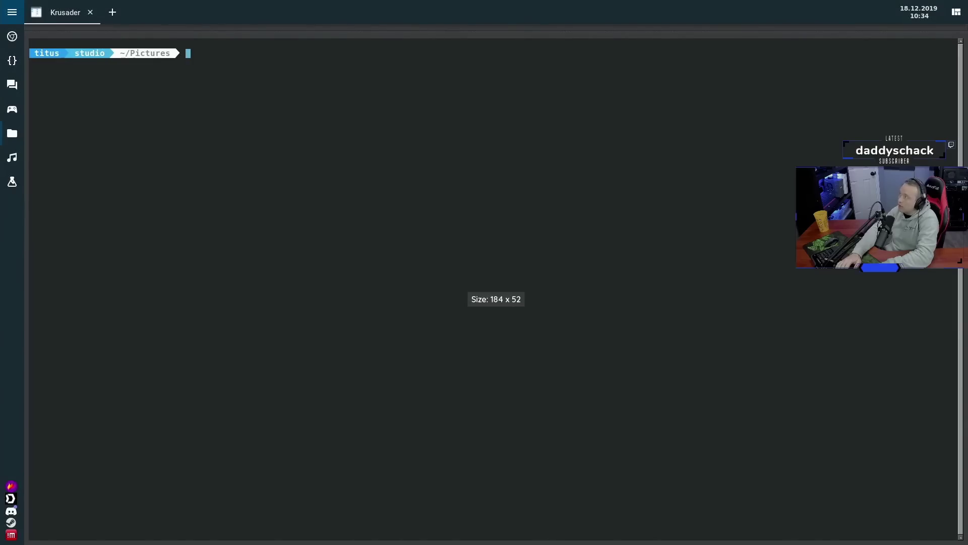
key("ctrl+shift+f")
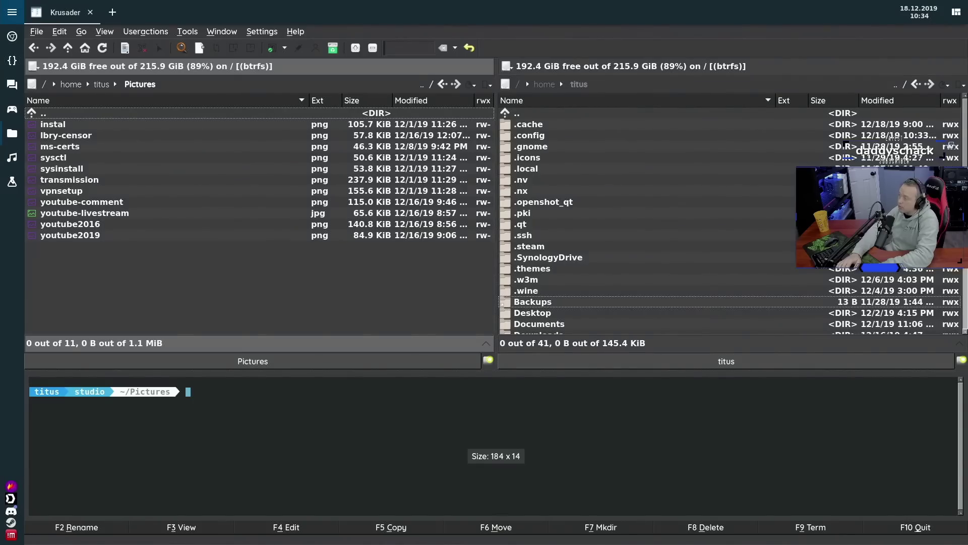
key("ctrl+alt+t")
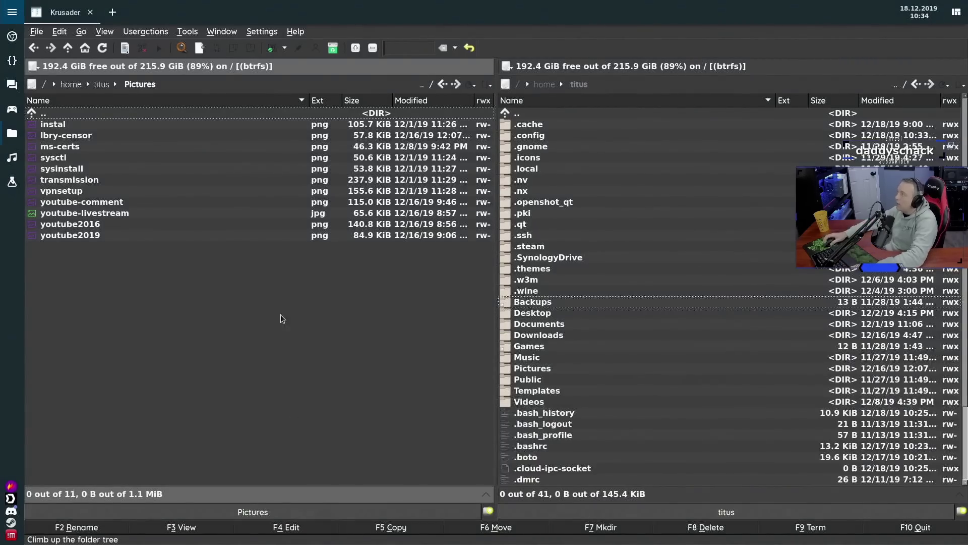
Open a new home folder tab beside the Pictures tab, and switch between both tabs, ending on the home folder
left_click(219, 32)
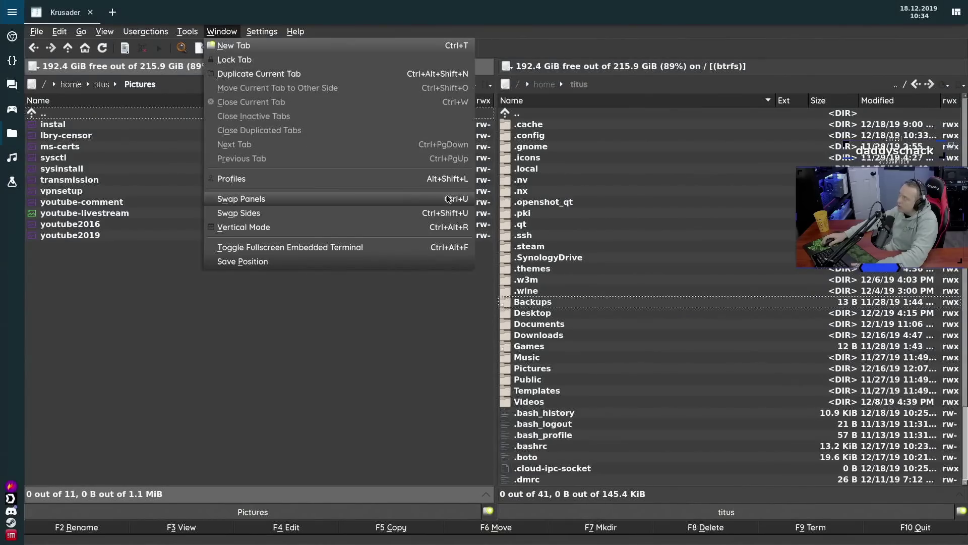
left_click(280, 412)
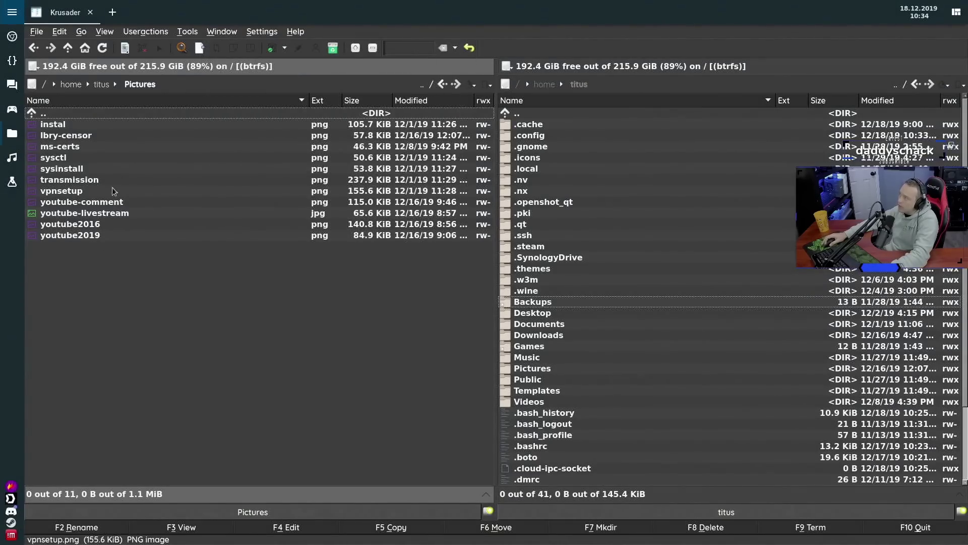
key("alt+ctrl+n")
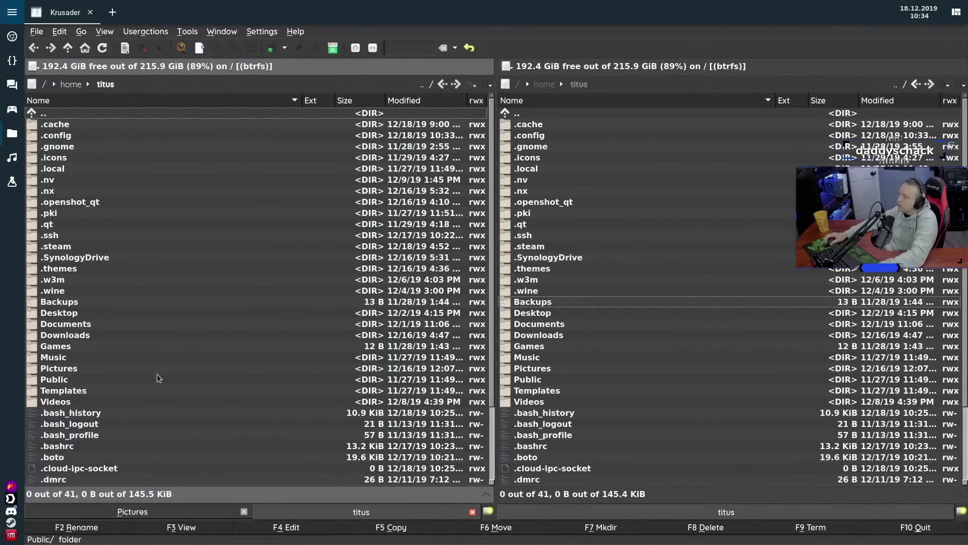
left_click(171, 510)
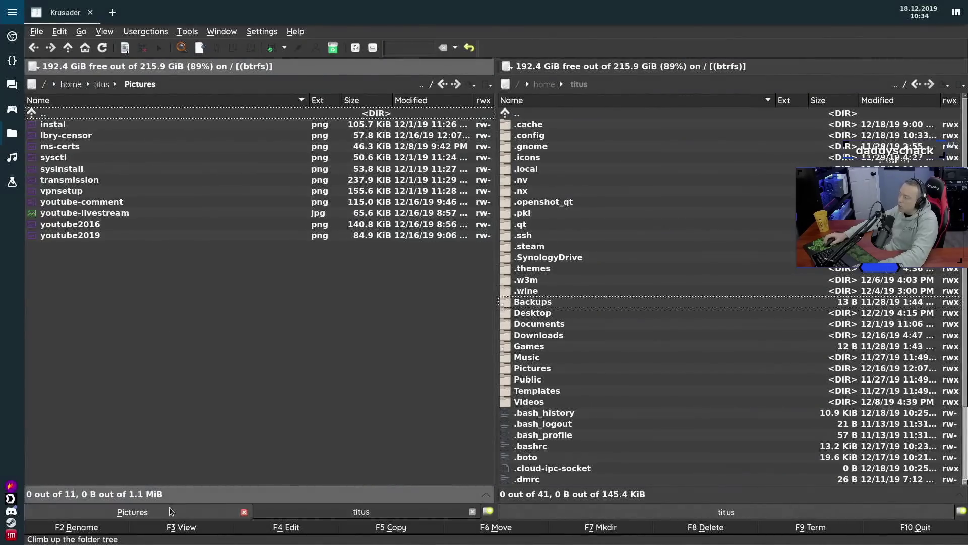
left_click(313, 504)
left_click(125, 516)
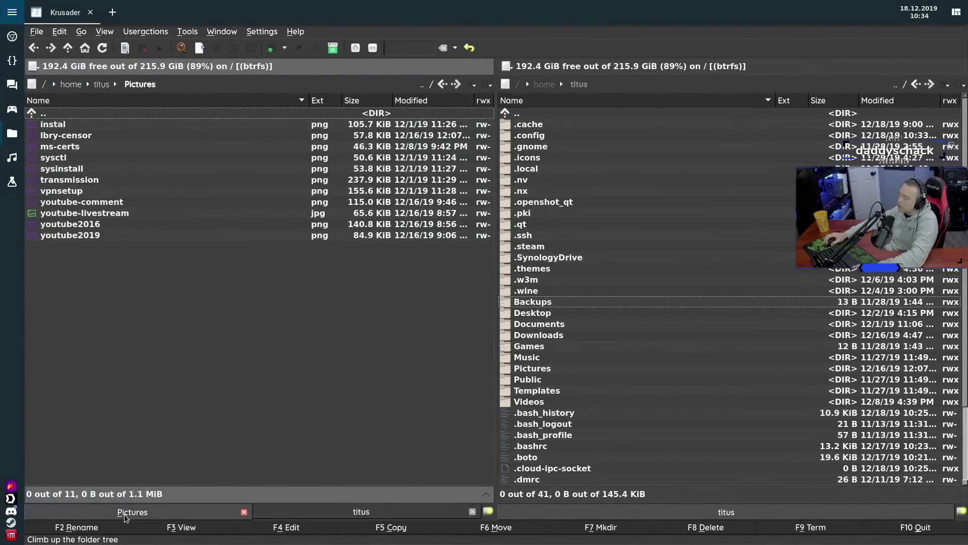
left_click(296, 511)
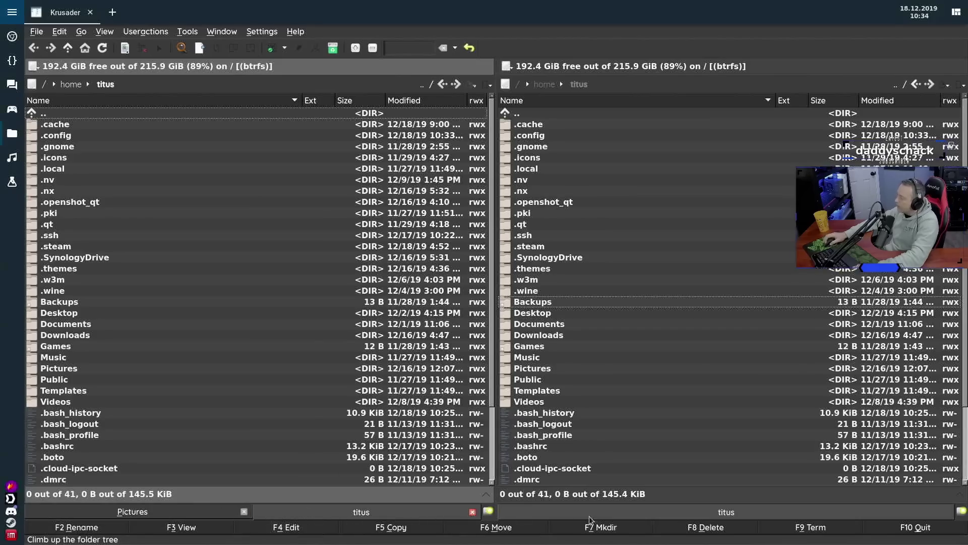
Open the Downloads folder in the opposite pane and add a new home folder tab beside it
left_click(675, 514)
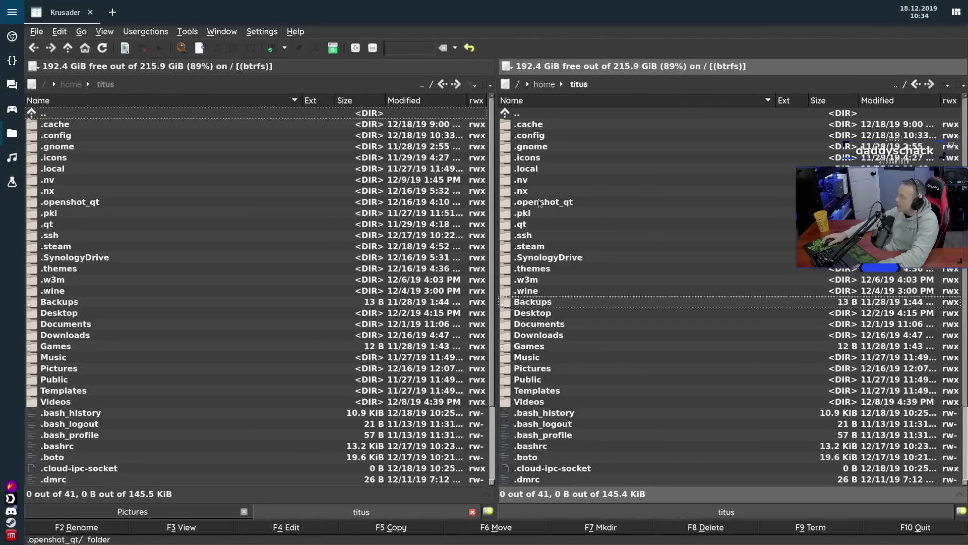
left_click(554, 336)
double_click(554, 336)
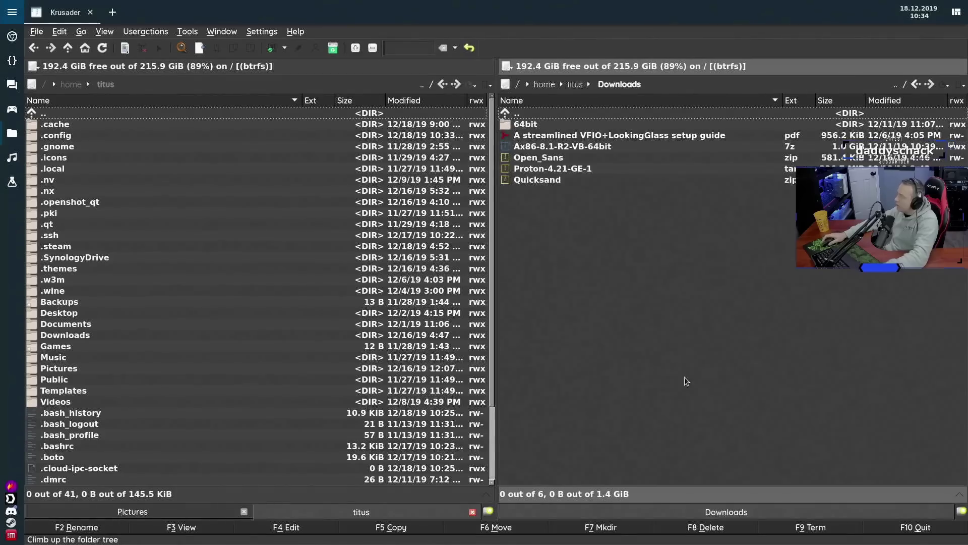
key("alt+ctrl+n")
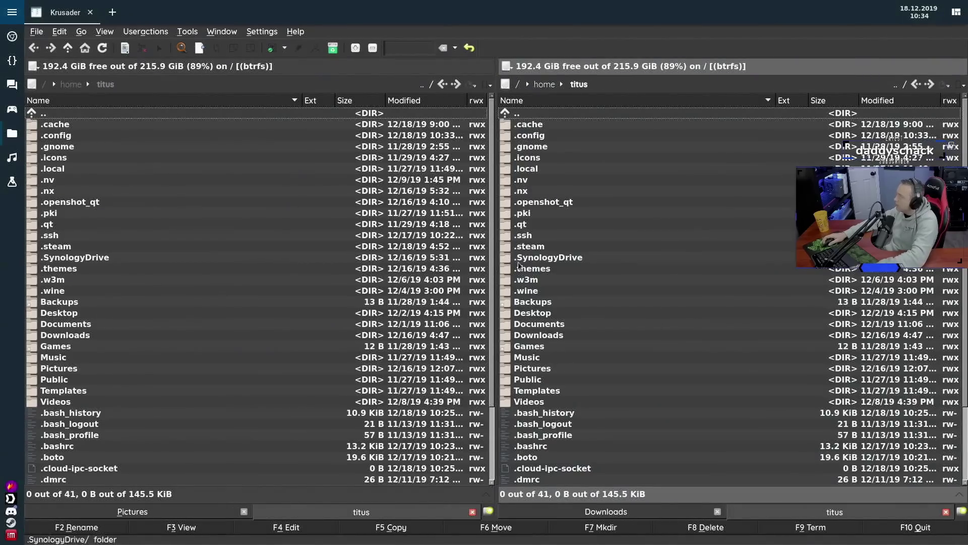
Open Documents in the opposite pane's home tab, and switch the panes to their Pictures and Downloads tabs
double_click(539, 327)
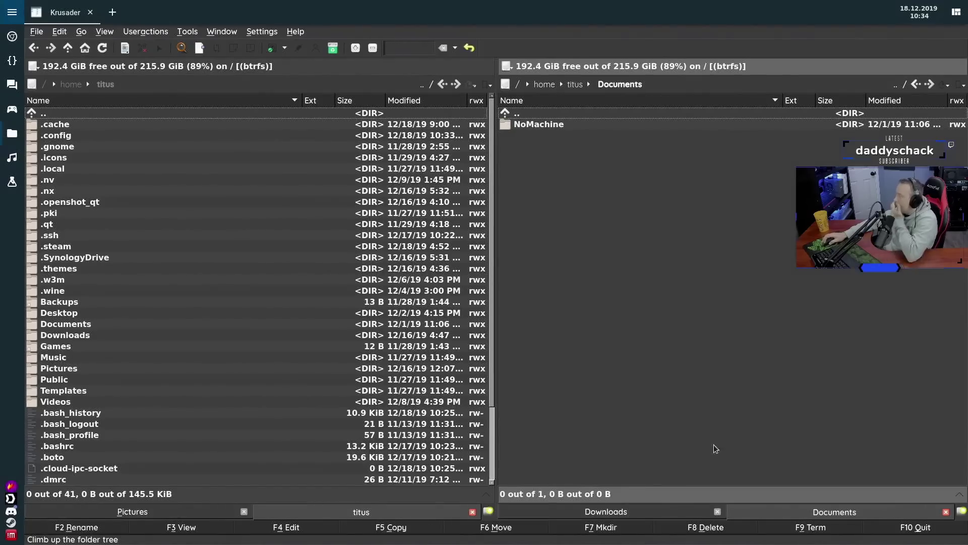
left_click(607, 511)
left_click(343, 517)
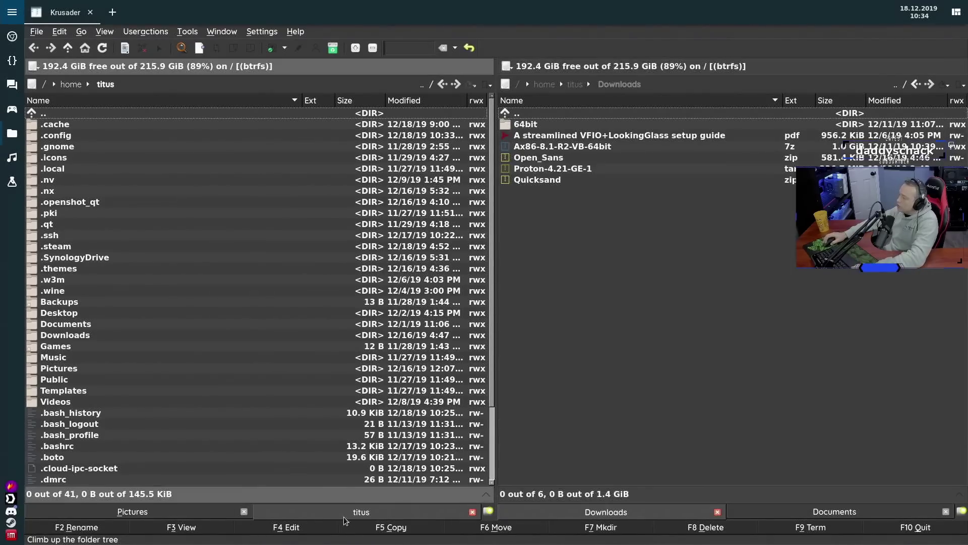
left_click(177, 510)
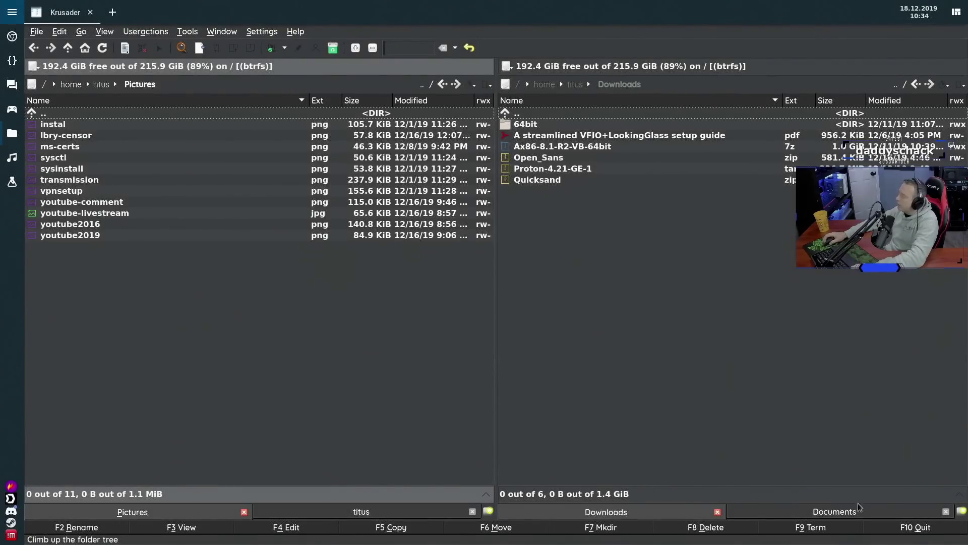
View the disk usage report for the Pictures folder and close it
left_click(222, 31)
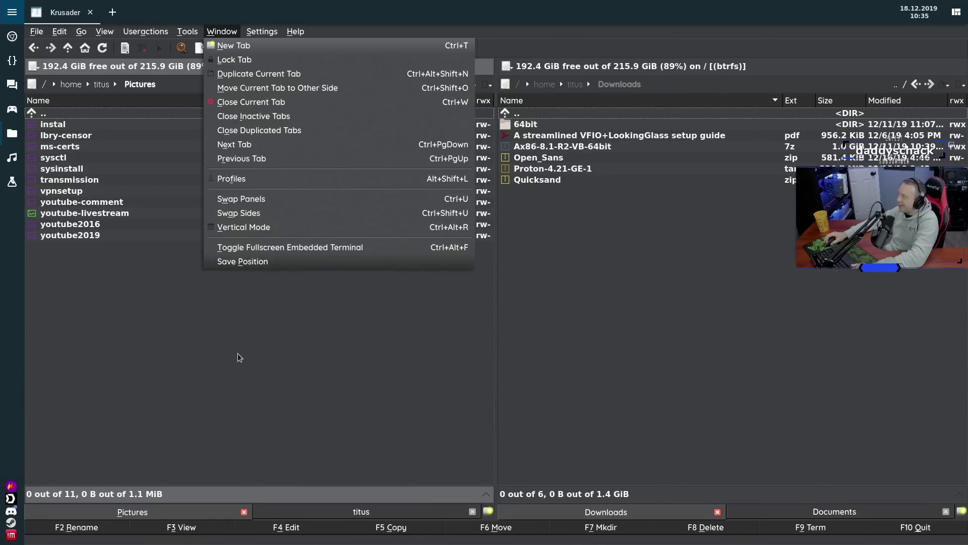
mouse_move(183, 33)
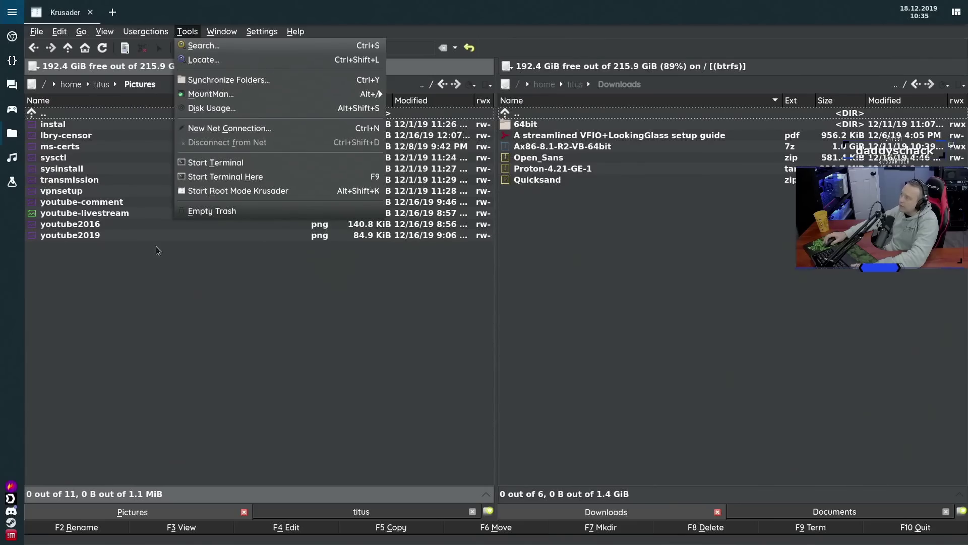
left_click(212, 107)
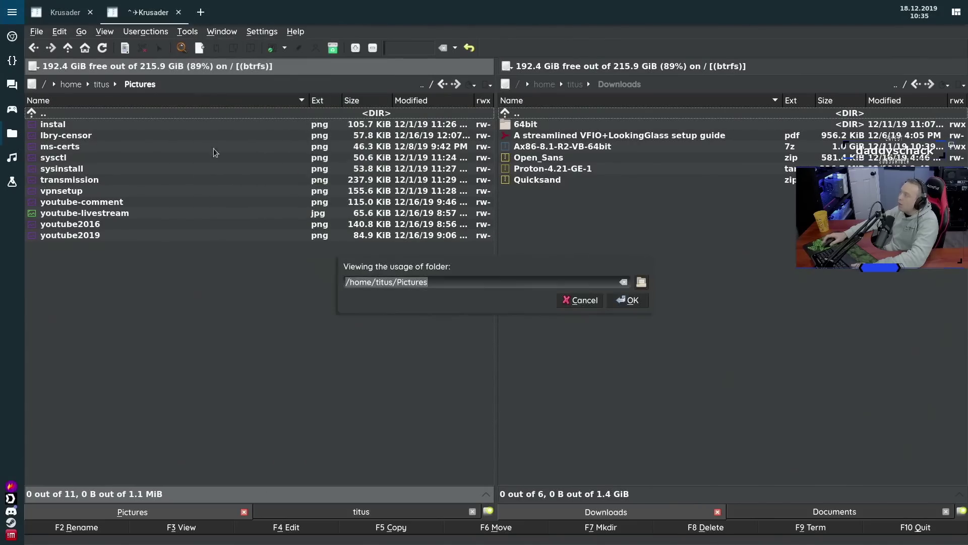
left_click(628, 300)
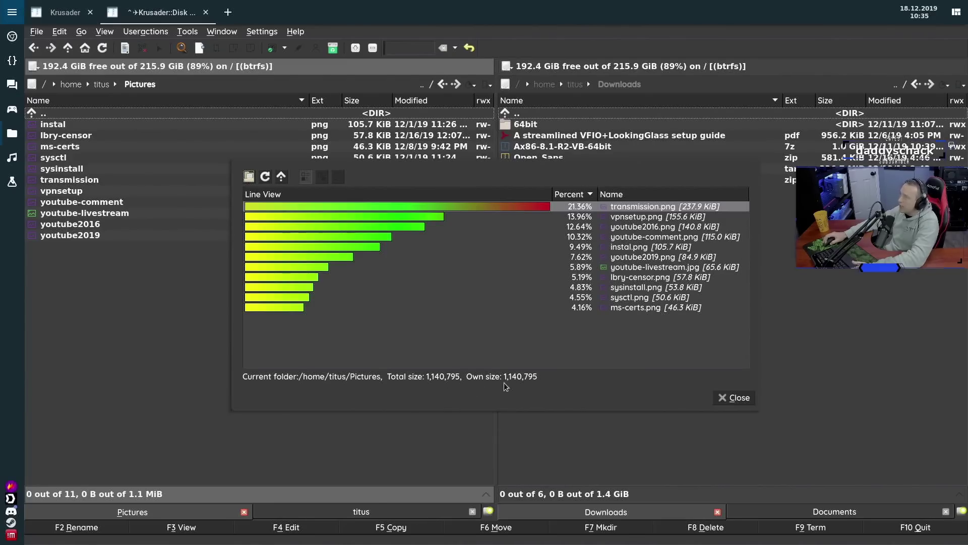
left_click(735, 398)
Compare the Pictures and Downloads folders in the folder synchronizer, review the file list, and close it without synchronizing
left_click(187, 31)
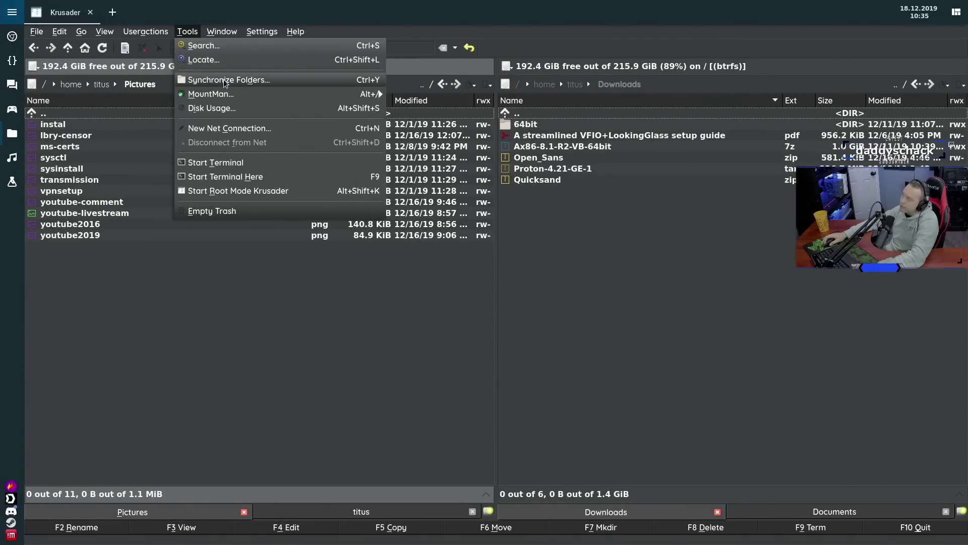
left_click(226, 81)
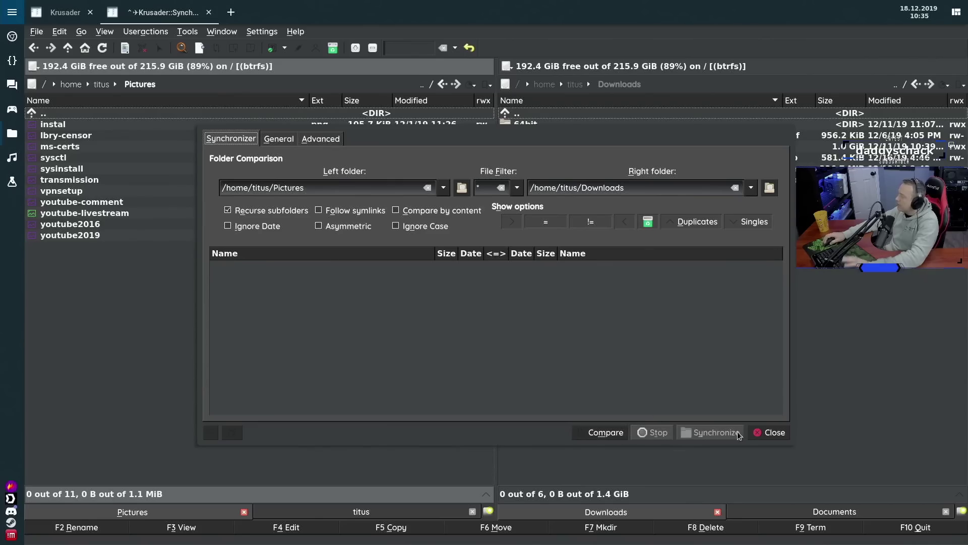
left_click(606, 433)
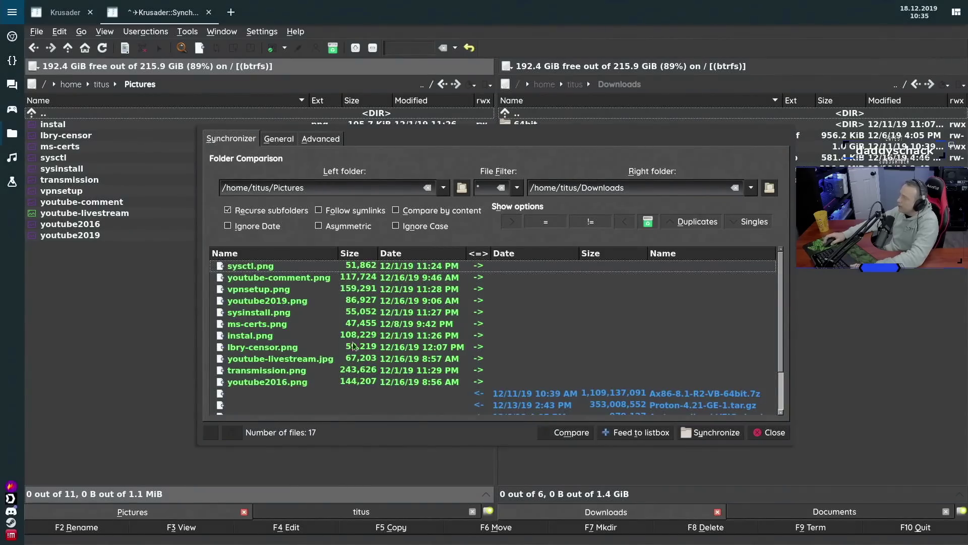
scroll(433, 310, "down", 2)
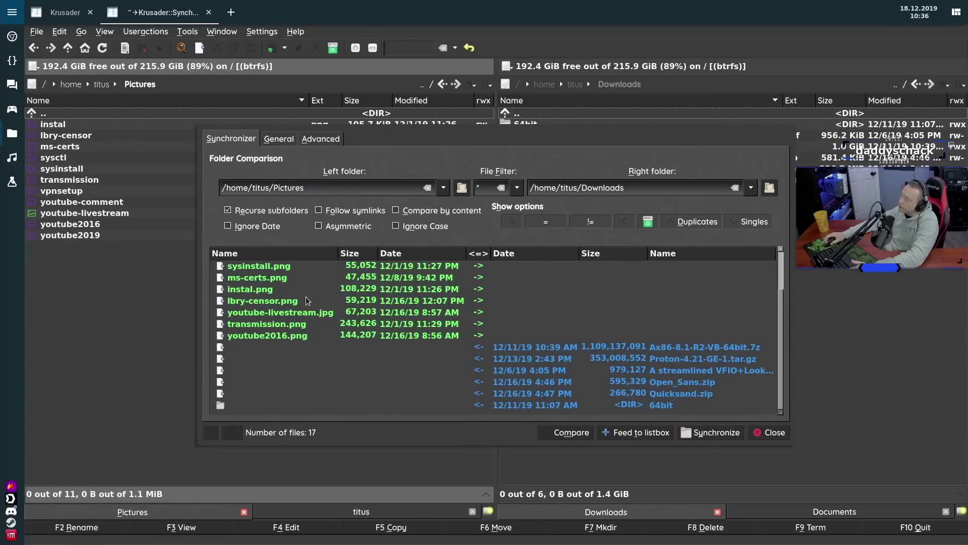
left_click(774, 433)
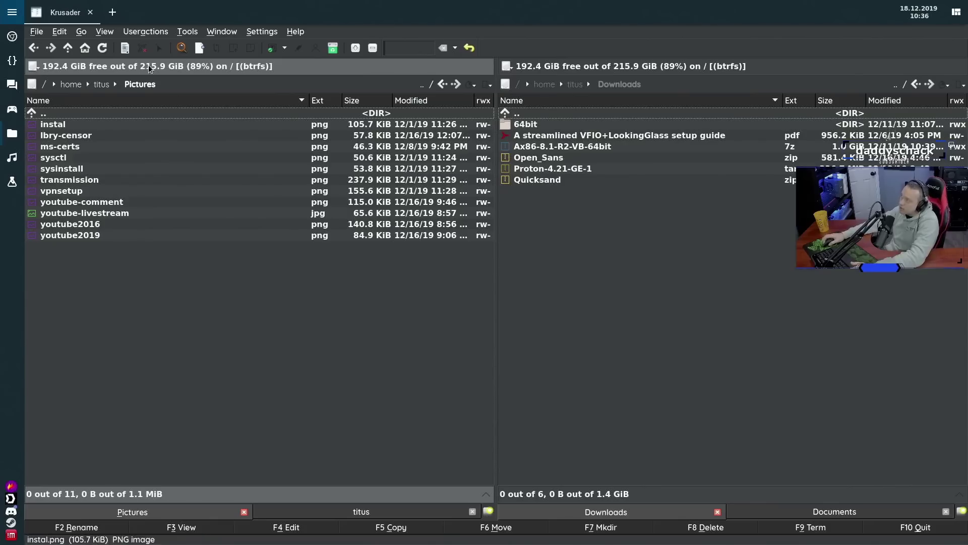
Start Krusader in root mode, accepting the security warning and entering the root password
left_click(189, 31)
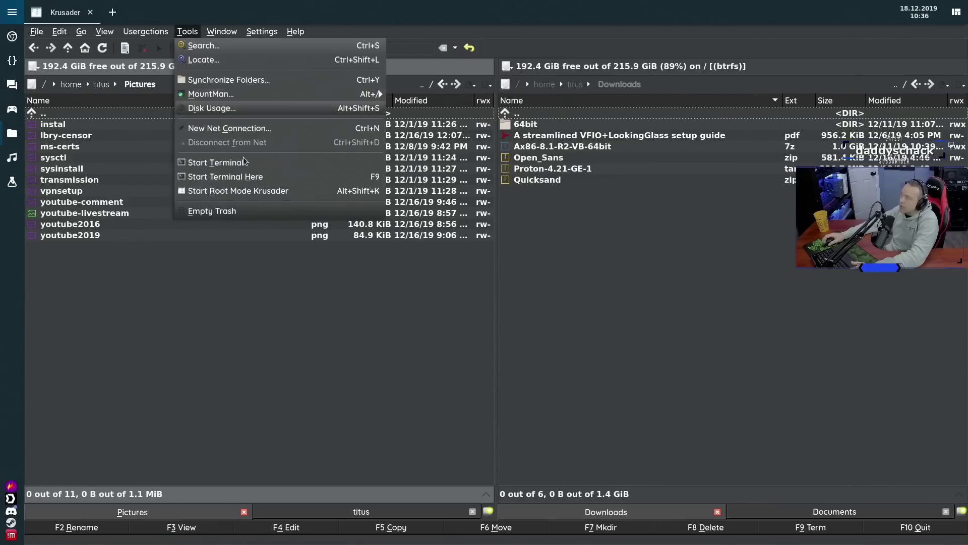
left_click(239, 200)
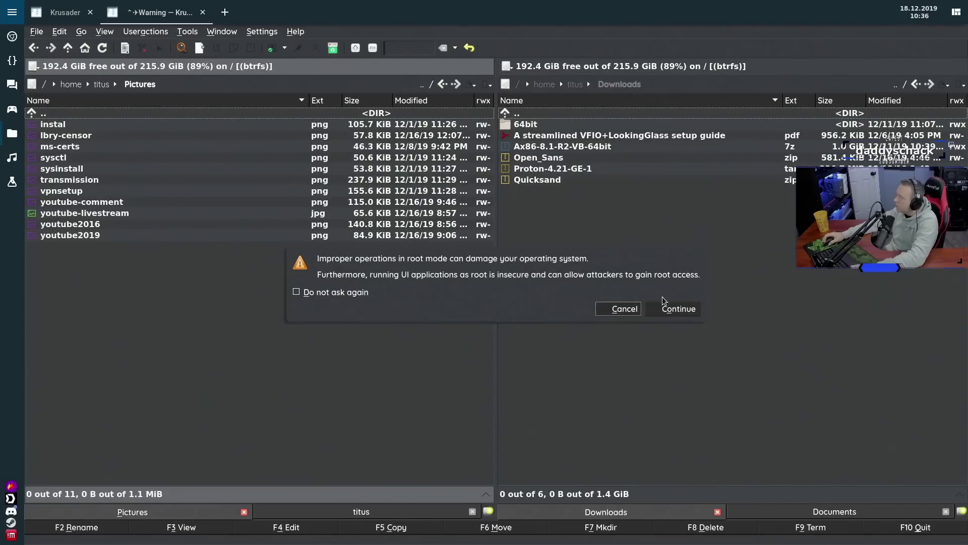
left_click(671, 307)
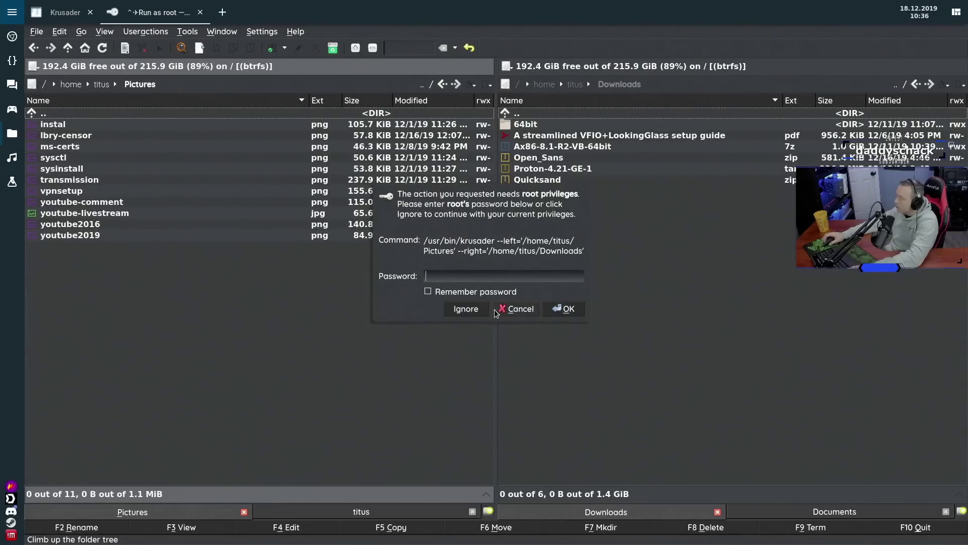
type("••••••")
key("Return")
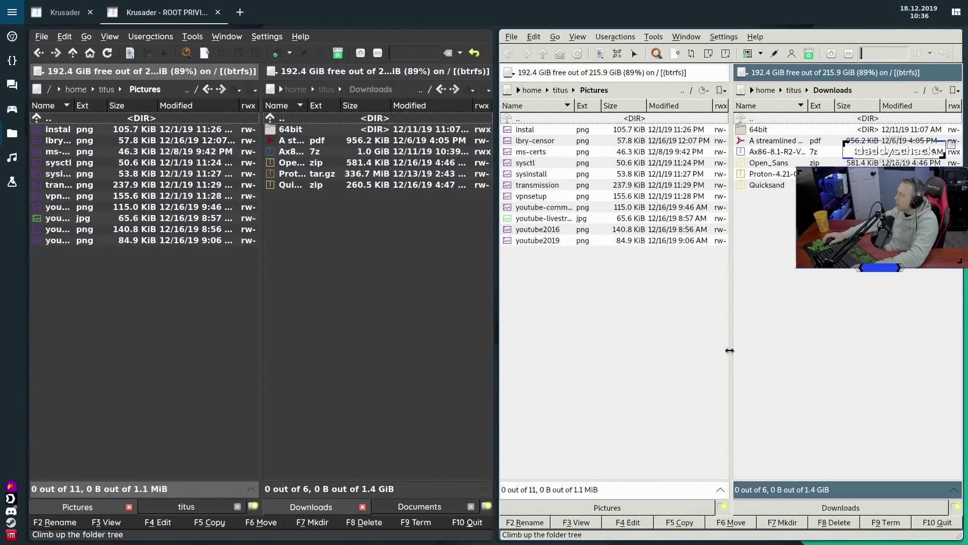
Go to the /etc folder in the Pictures pane of the root-mode window
left_click(532, 90)
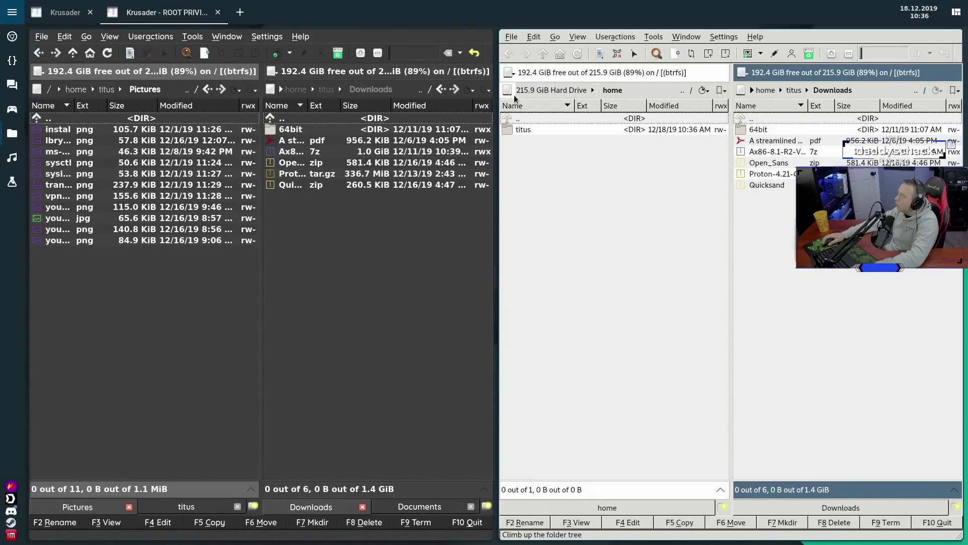
left_click(507, 90)
left_click(522, 107)
left_click(580, 90)
type("/et")
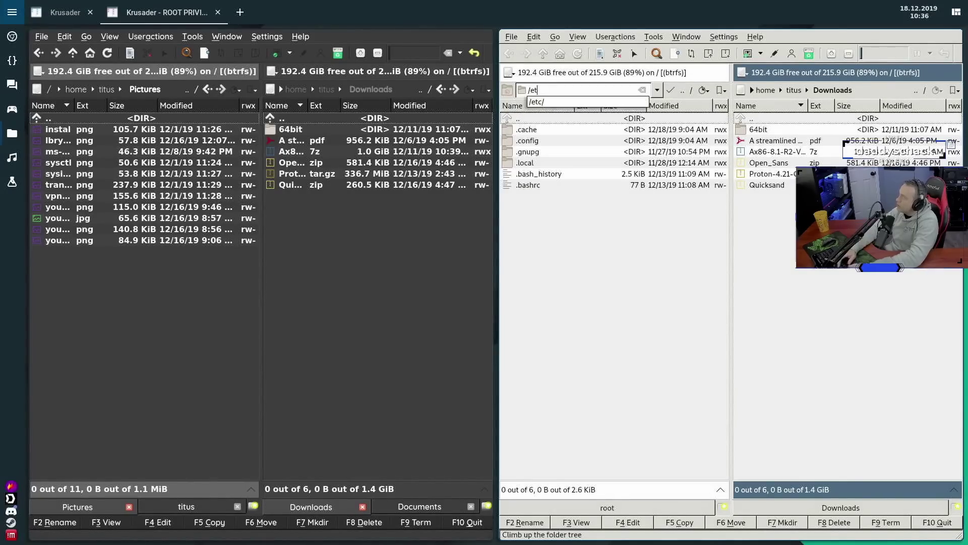
type("c")
key("Return")
Copy the fstab file from /etc into the Downloads folder in the opposite root-mode pane
scroll(598, 315, "down", 5)
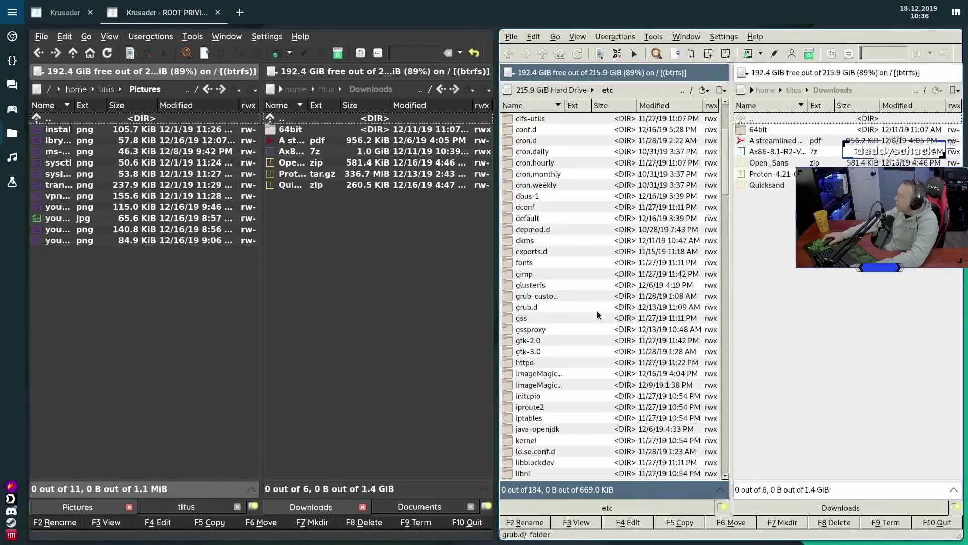
scroll(597, 315, "down", 20)
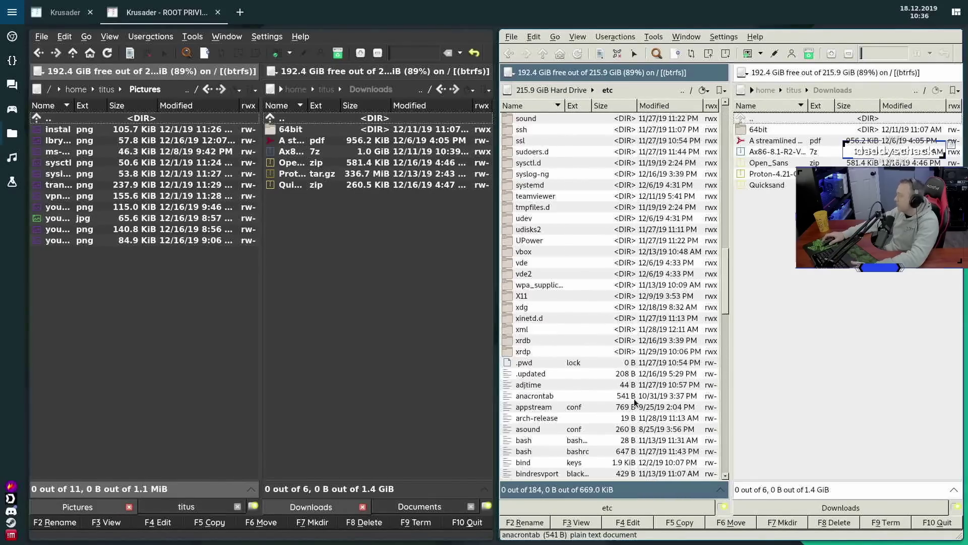
scroll(605, 353, "down", 5)
scroll(542, 261, "down", 5)
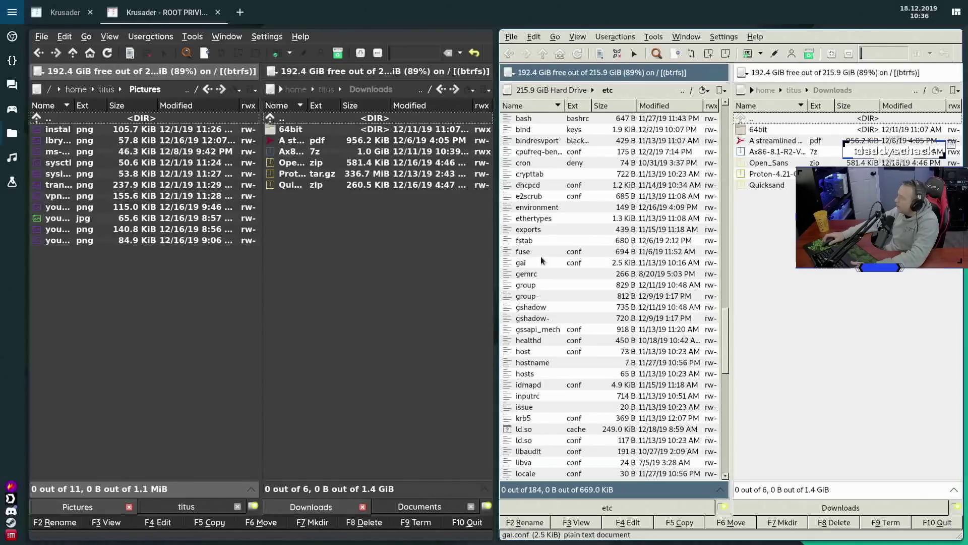
left_click(529, 244)
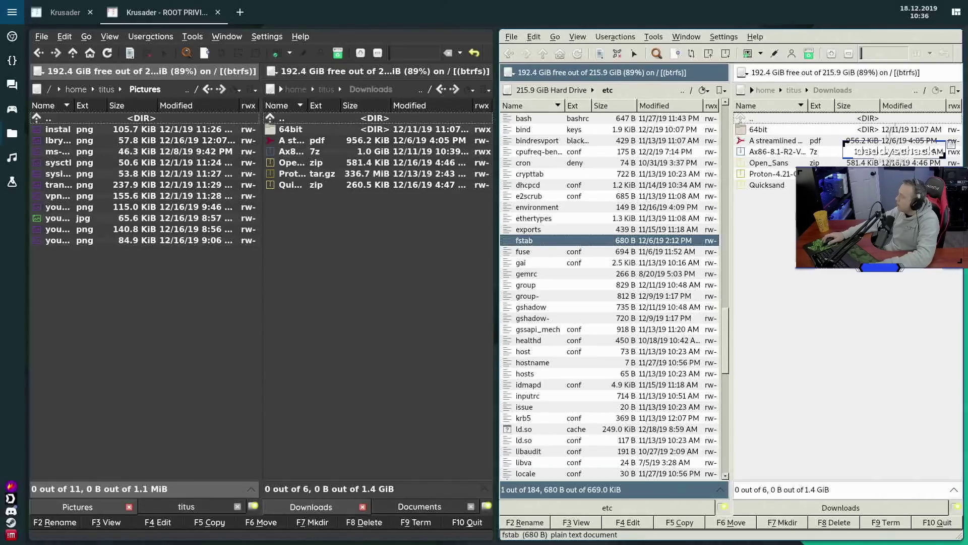
left_click_drag(895, 132, 834, 267)
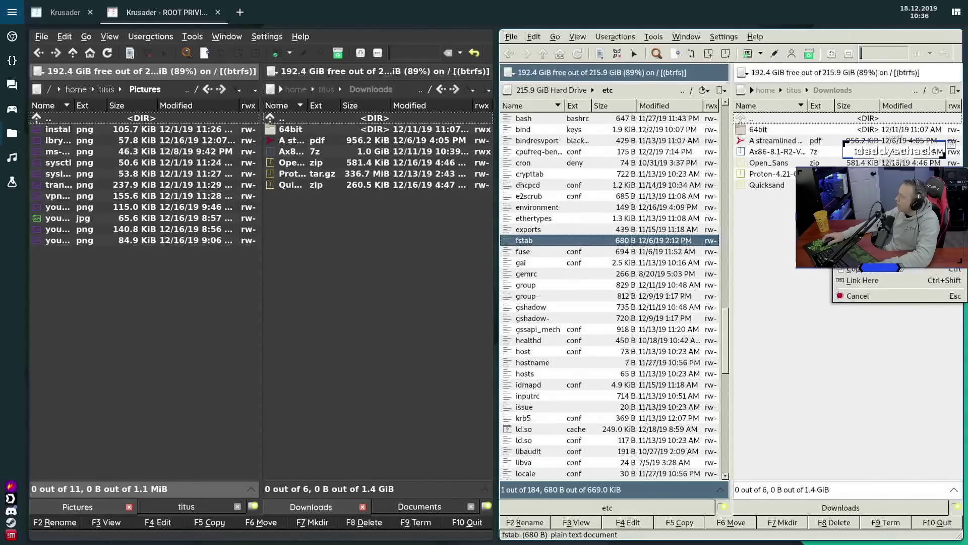
left_click(861, 273)
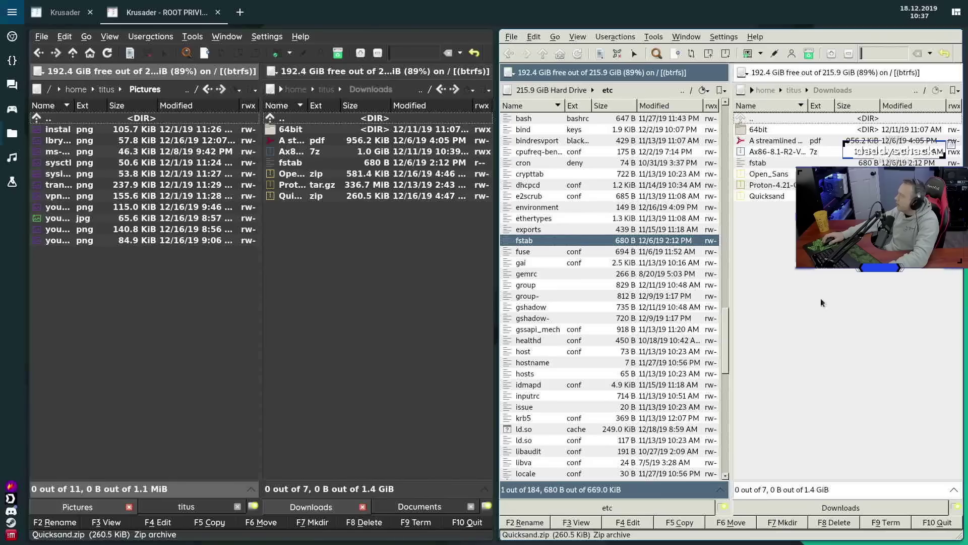
Try to open the properties of the copied fstab in Downloads, and quit the root-mode window
left_click(765, 163)
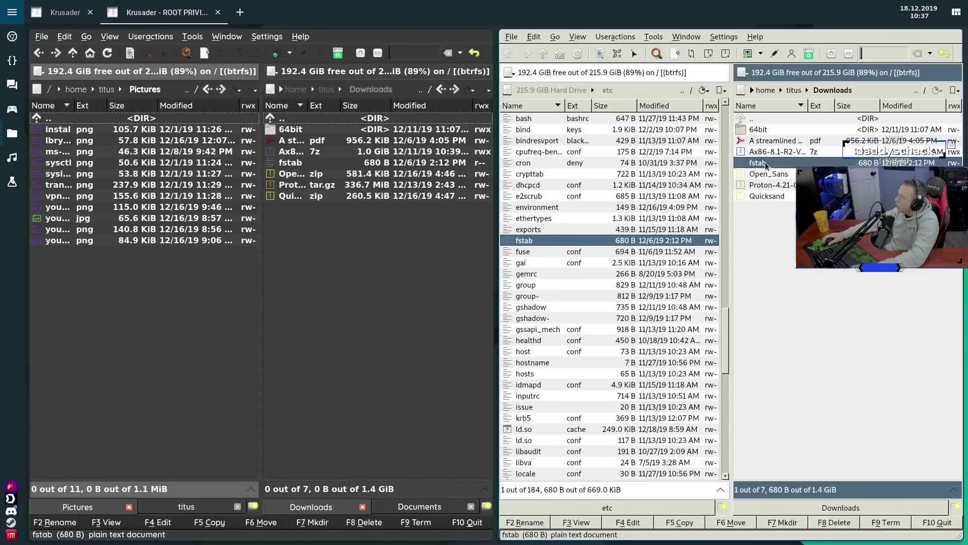
right_click(765, 164)
left_click(777, 429)
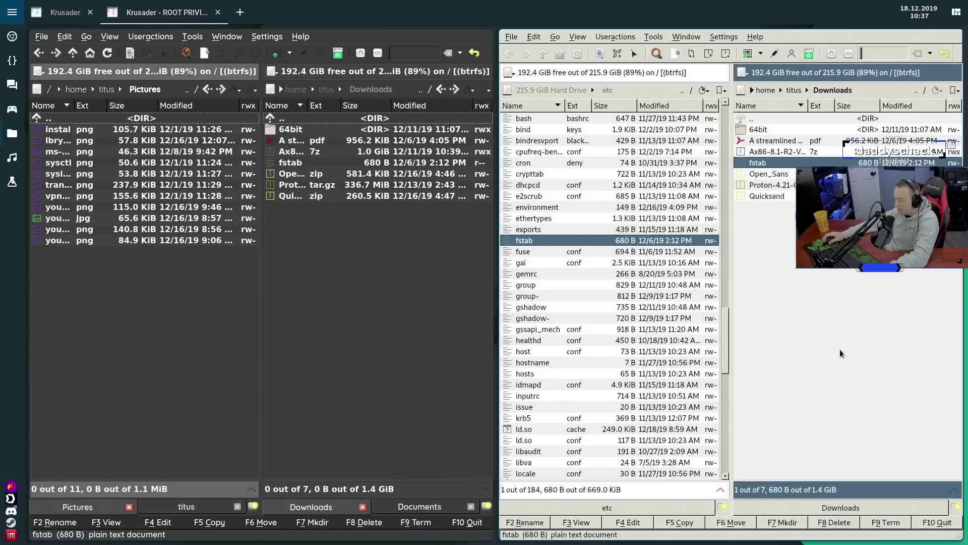
key("ctrl+q")
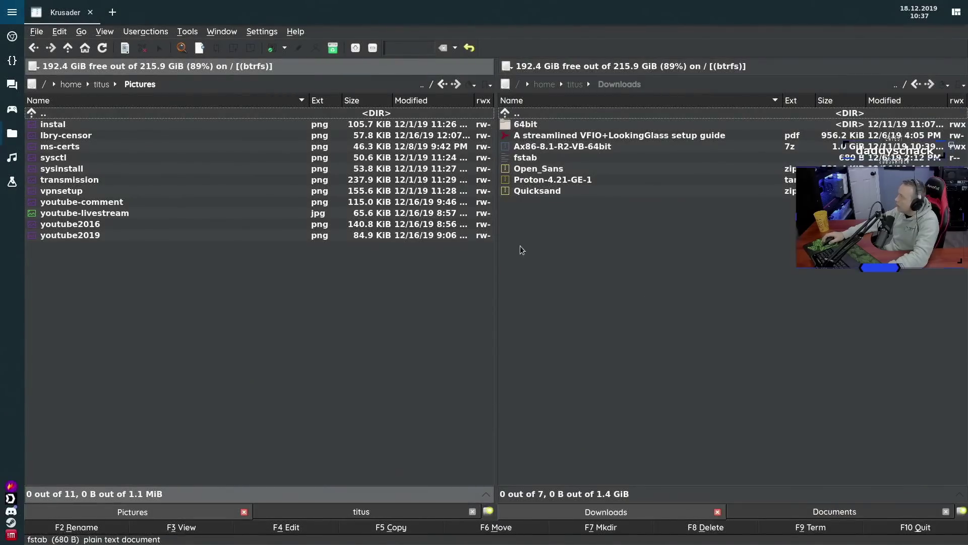
Examine the ownership and the basic and advanced permissions of fstab in Downloads, and cancel its properties
right_click(520, 160)
left_click(554, 428)
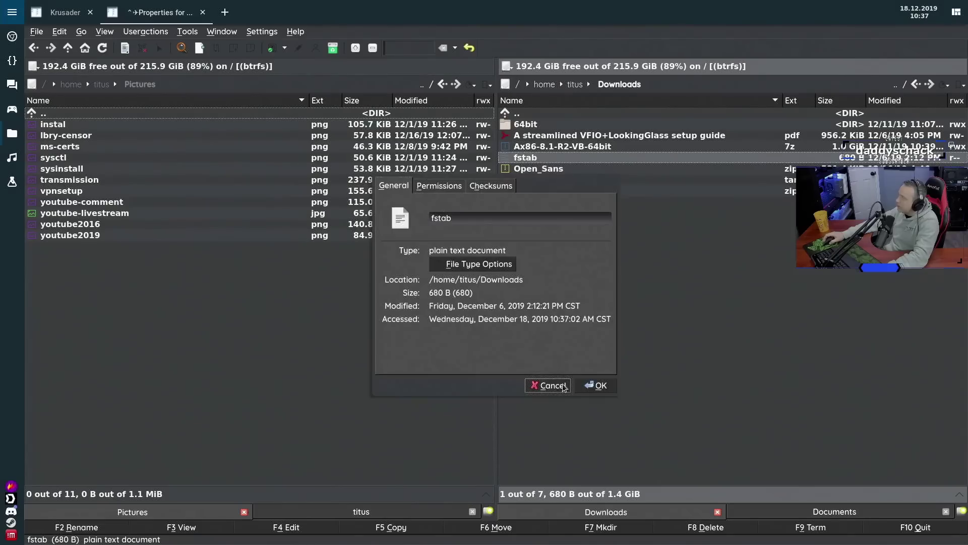
left_click(439, 185)
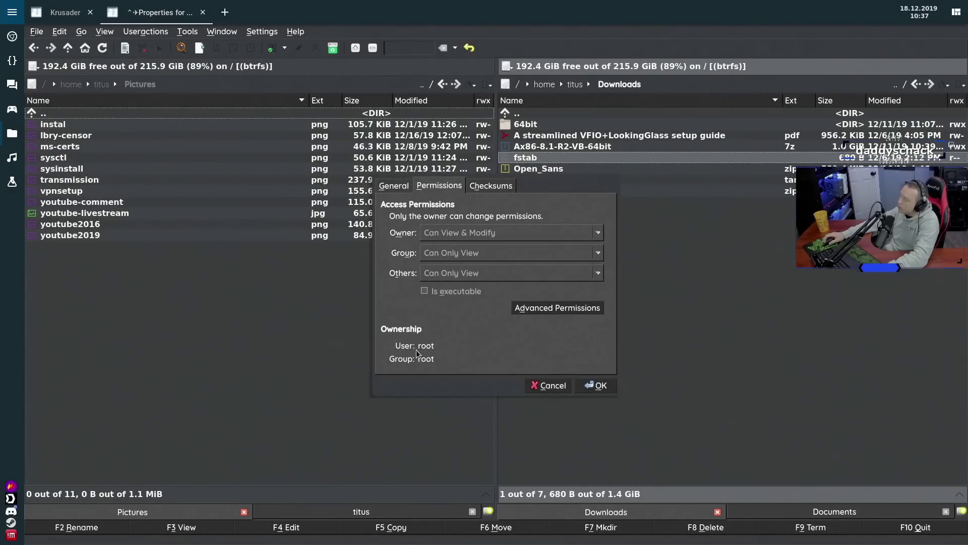
left_click(569, 308)
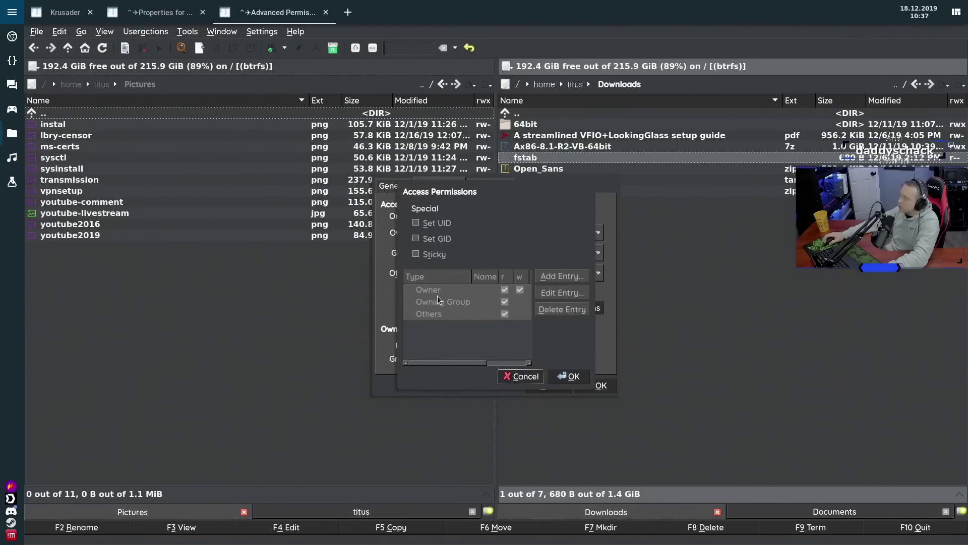
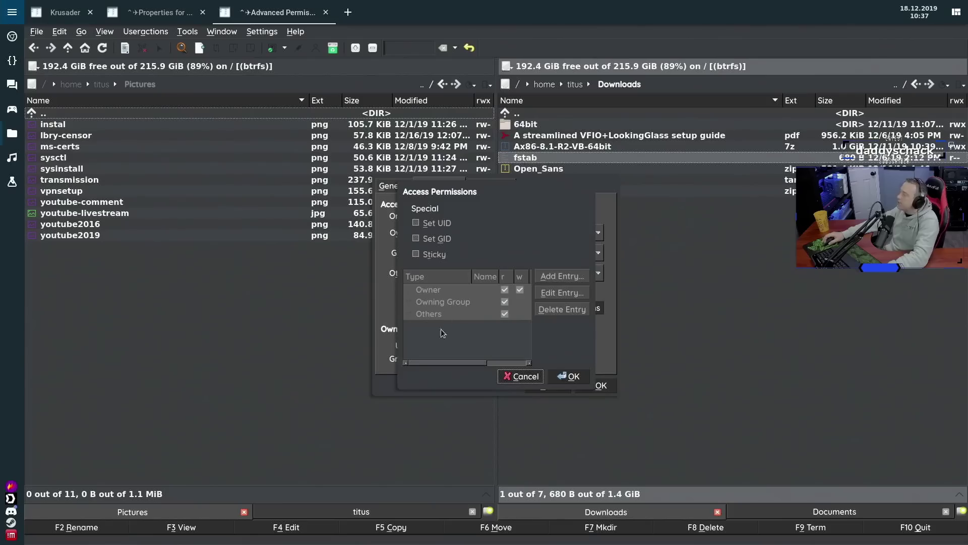
left_click(524, 377)
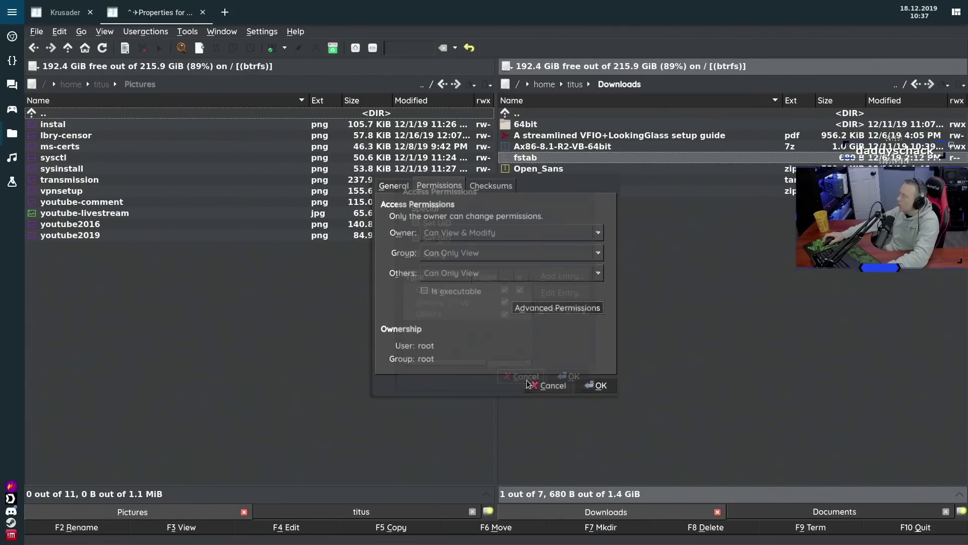
left_click(553, 385)
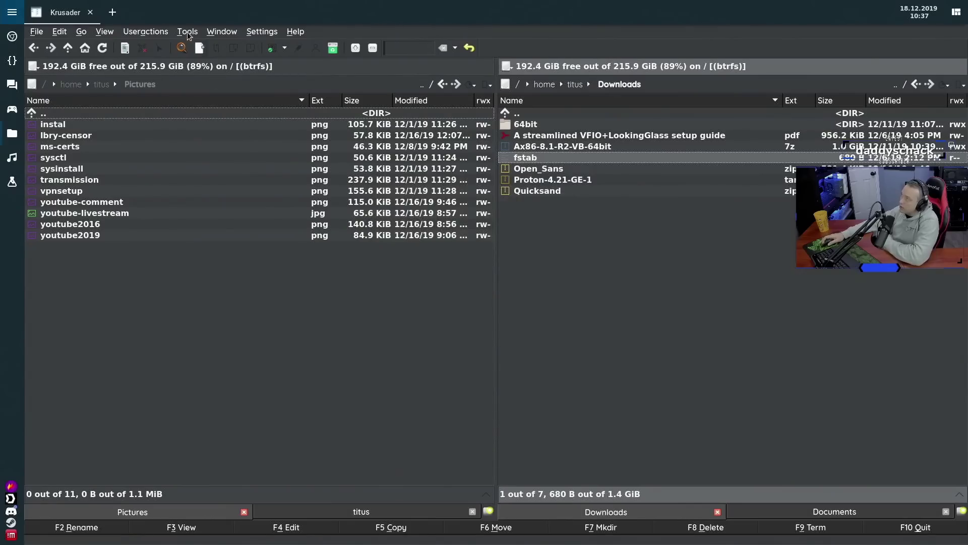
Look over the general options of the file search for the Downloads folder, and close the search without running it
left_click(187, 32)
mouse_move(141, 25)
mouse_move(196, 33)
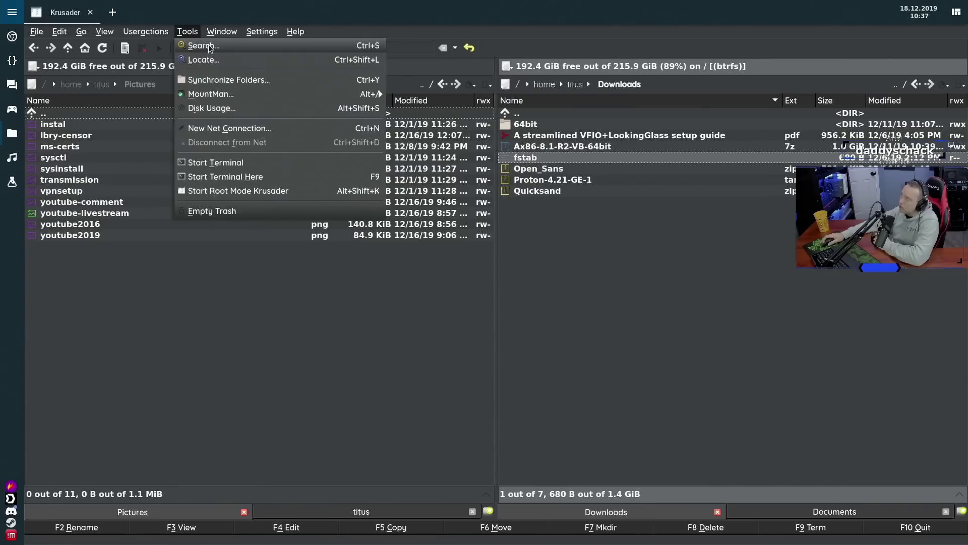
left_click(199, 45)
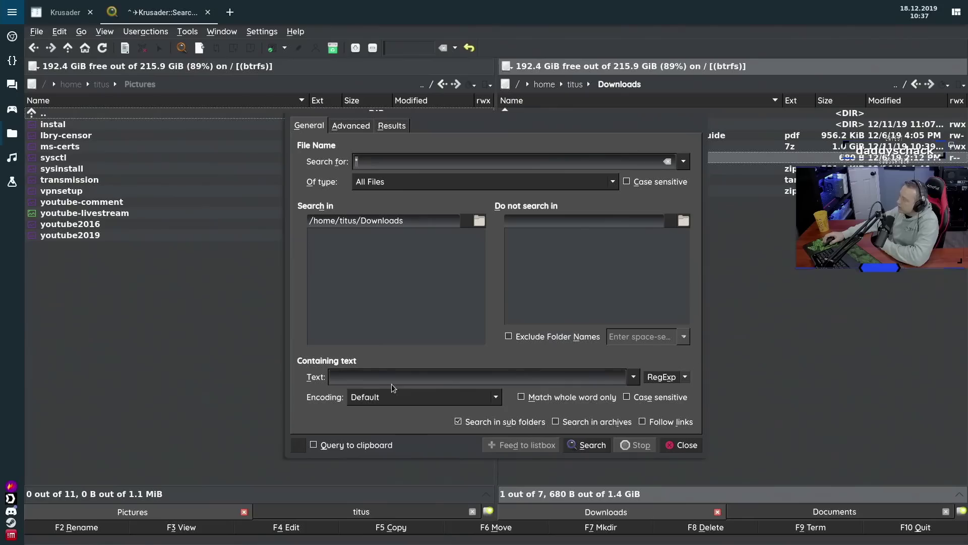
left_click(690, 447)
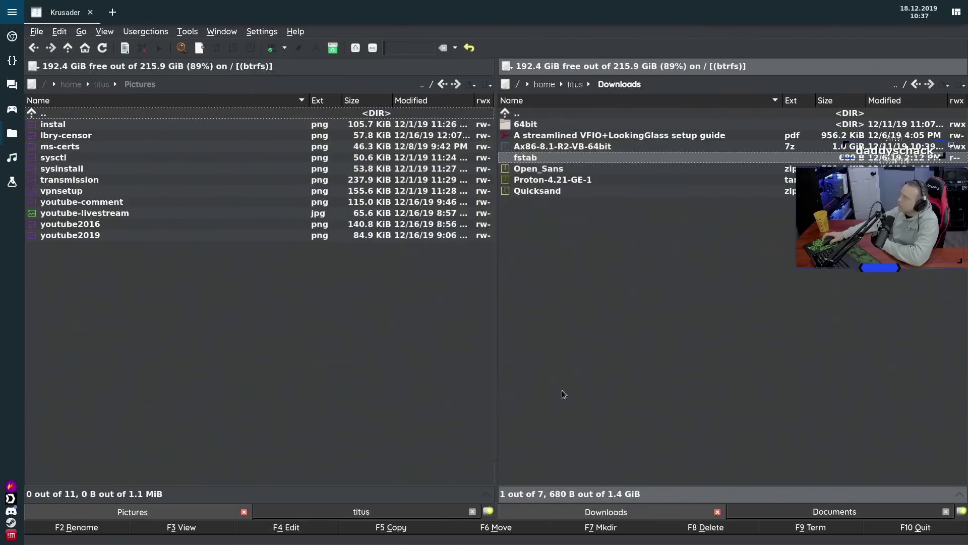
left_click(159, 31)
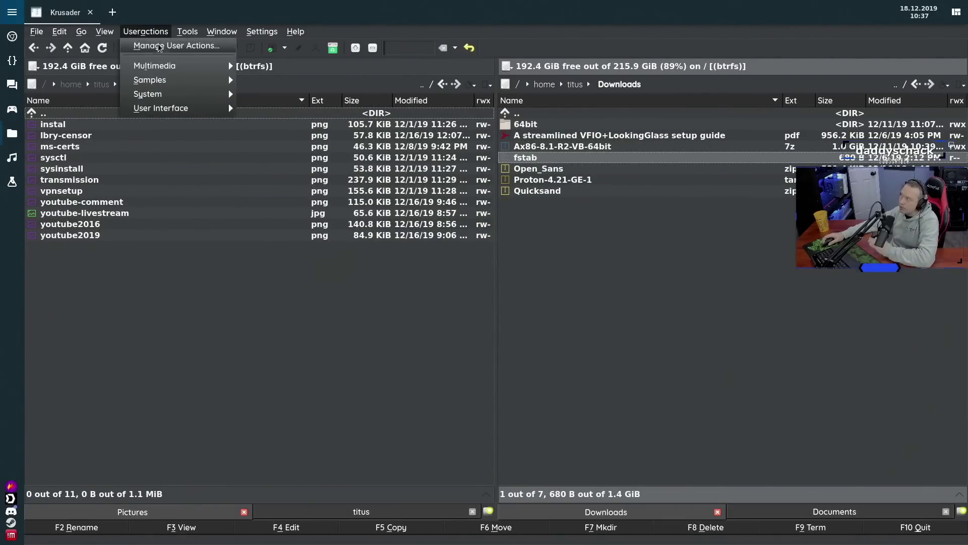
mouse_move(162, 82)
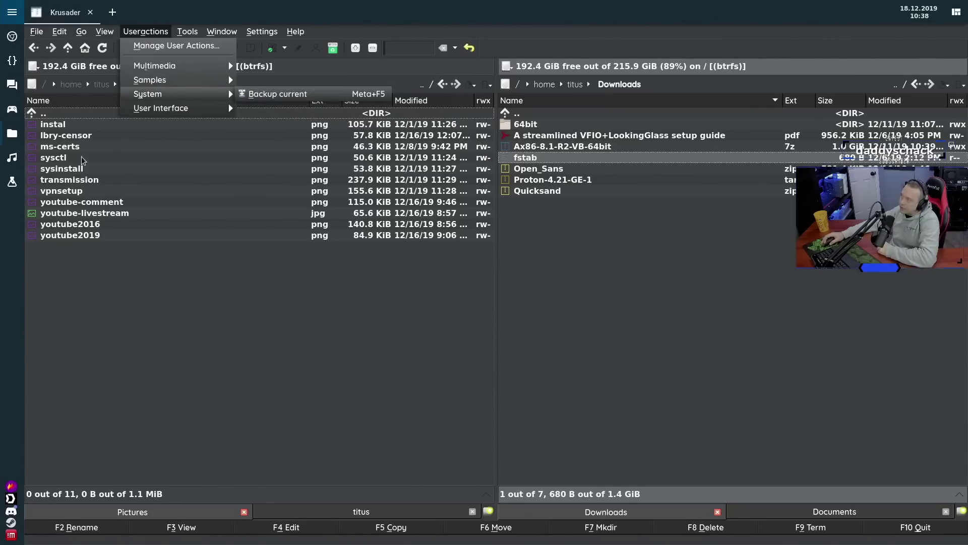
left_click(98, 140)
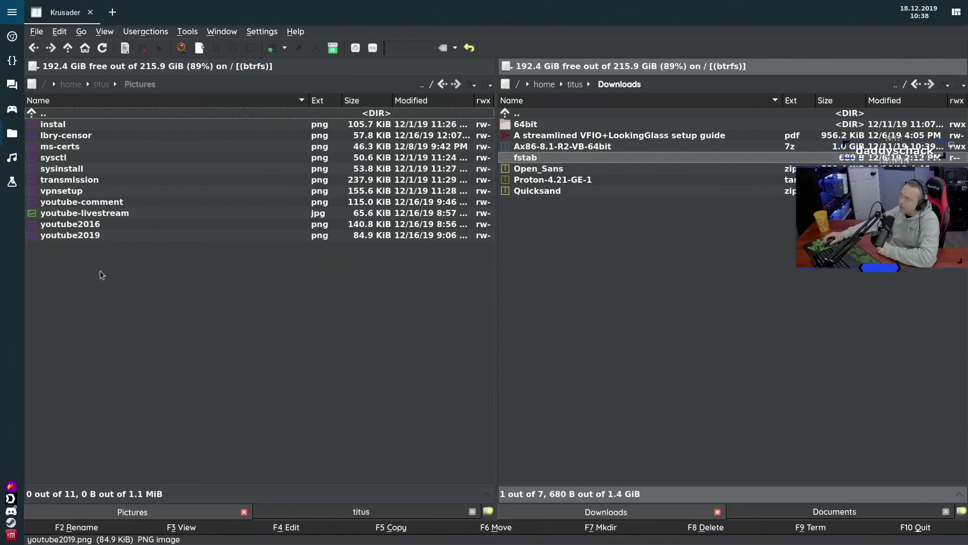
left_click(154, 32)
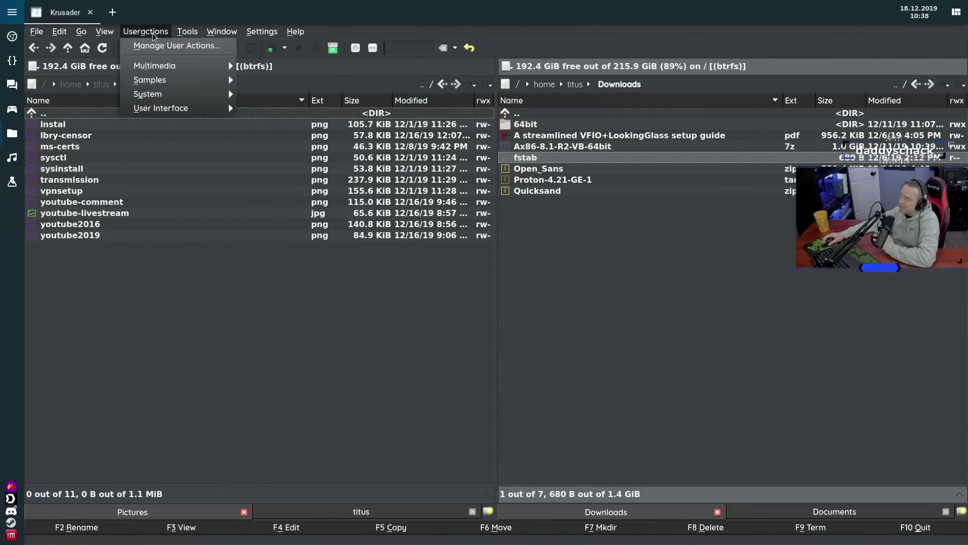
mouse_move(175, 83)
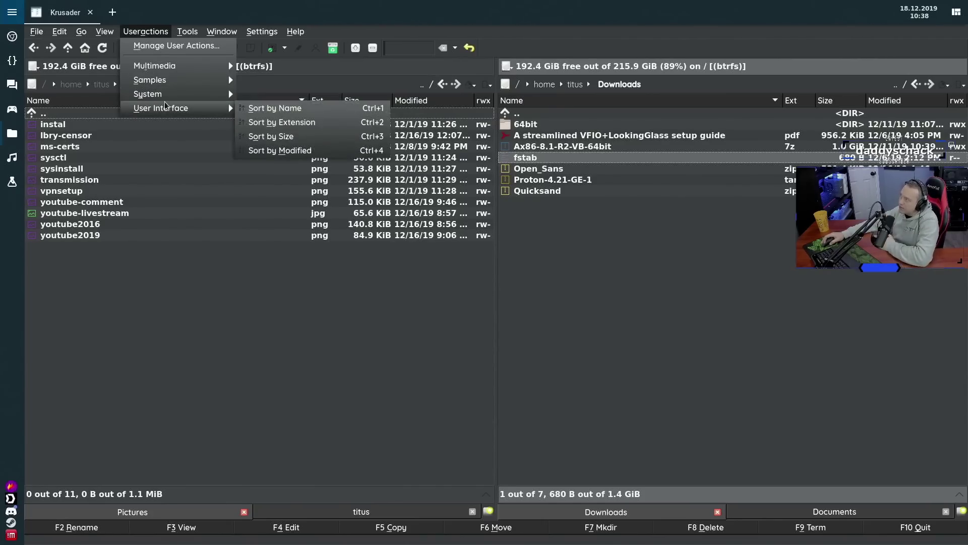
Switch the Downloads pane to Brief View, and return it to Detailed View
mouse_move(104, 34)
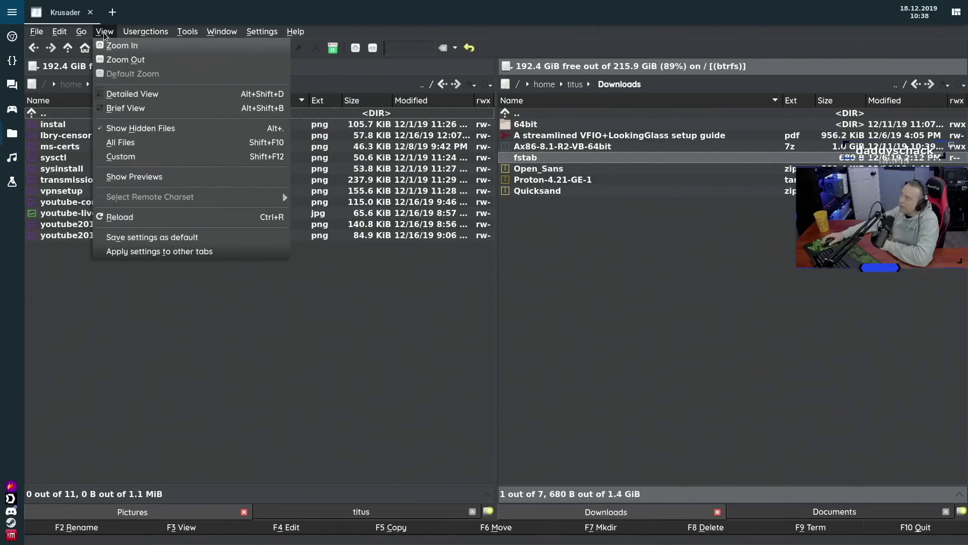
left_click(126, 108)
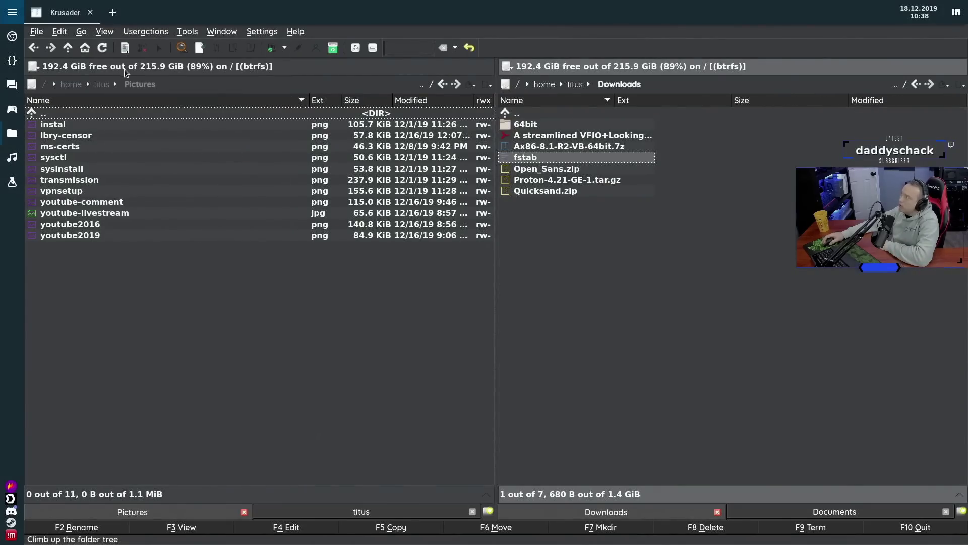
left_click(105, 31)
left_click(128, 96)
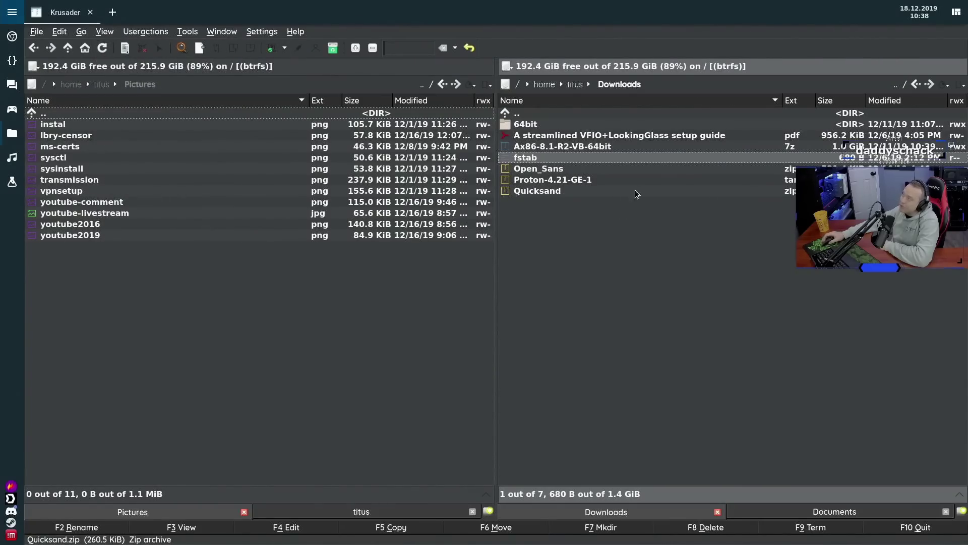
Go up from Pictures to the user's home folder in the opposite pane and turn off the display of hidden files there
key("Tab")
key("Tab")
key("Tab")
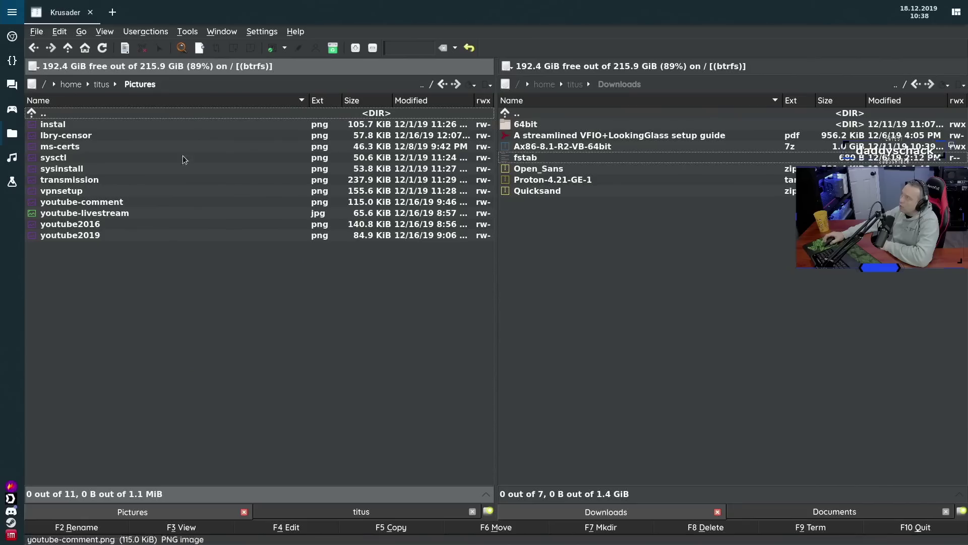
left_click(104, 31)
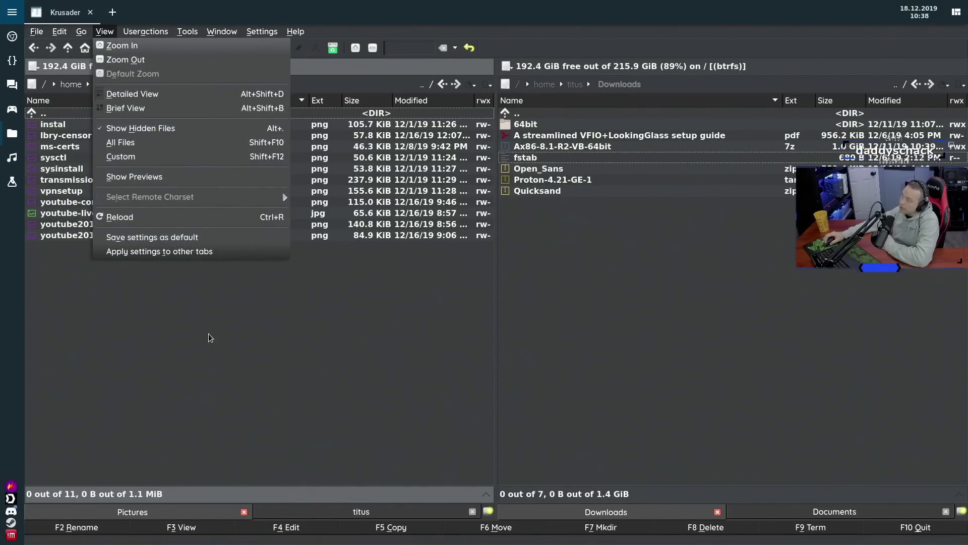
left_click(124, 129)
left_click(104, 84)
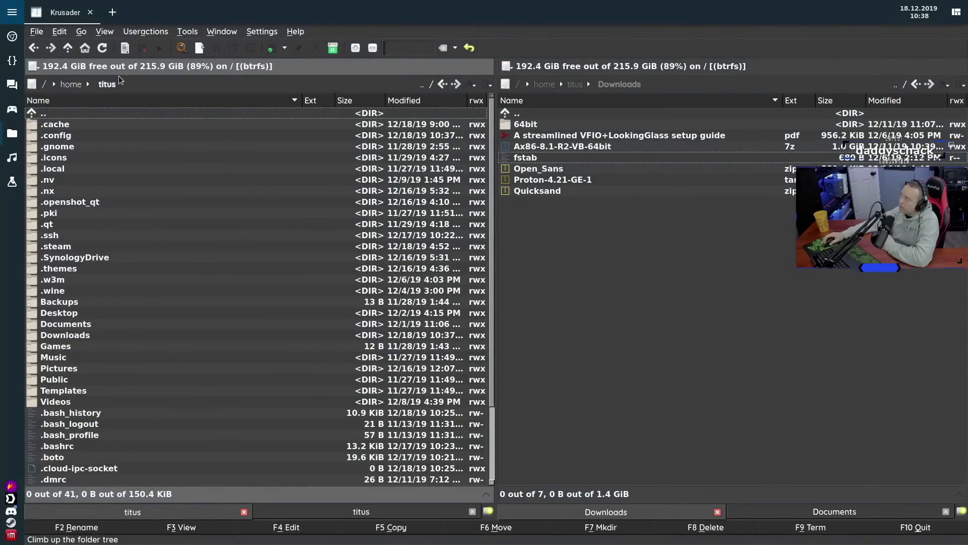
left_click(105, 31)
left_click(130, 129)
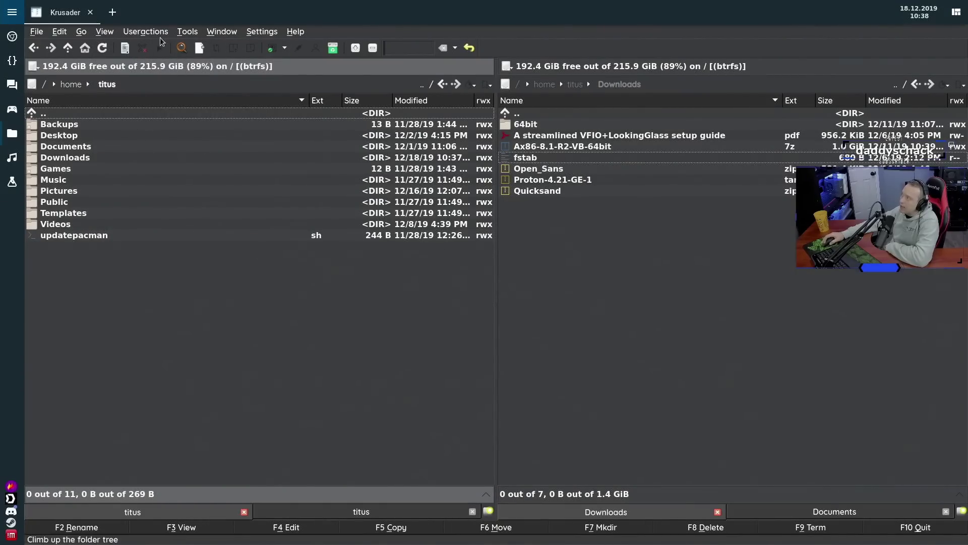
left_click(104, 32)
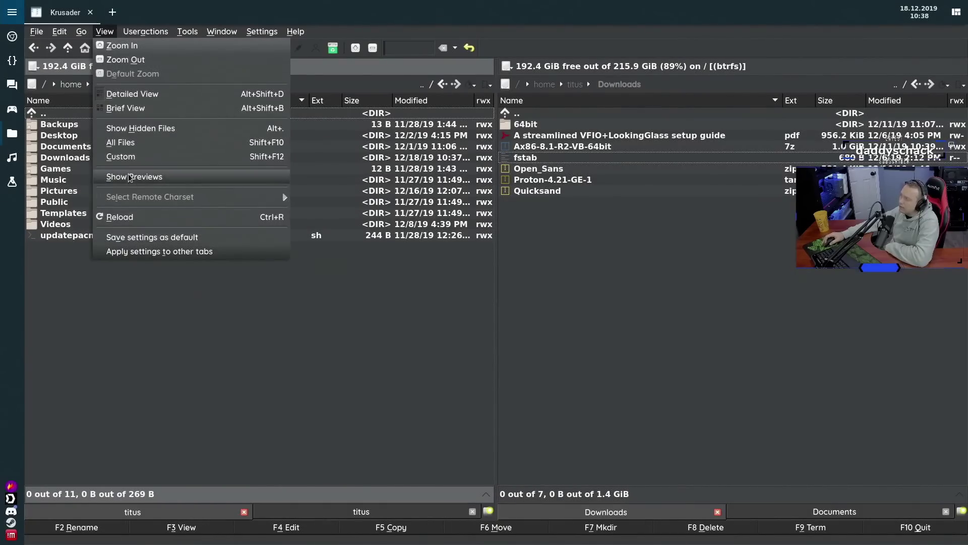
left_click(350, 82)
left_click(144, 84)
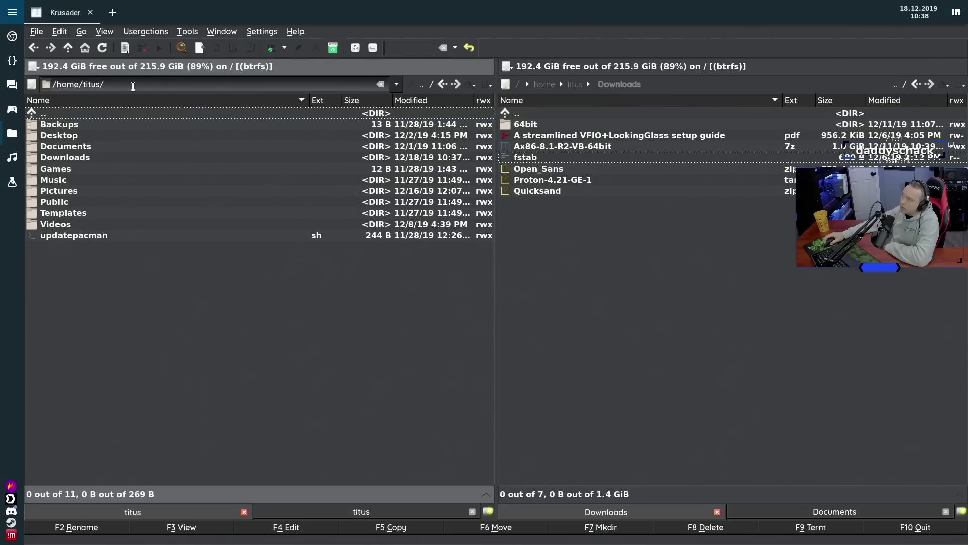
left_click(108, 35)
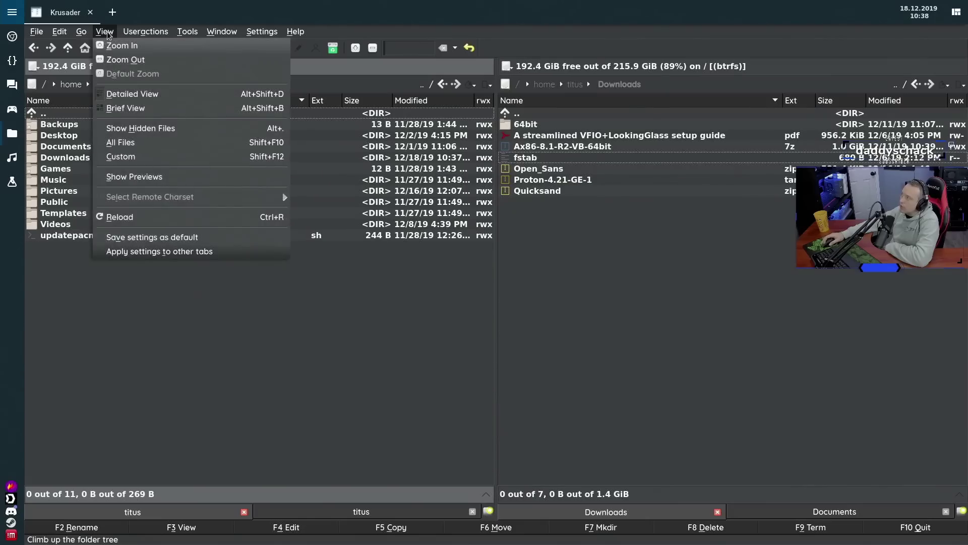
mouse_move(82, 33)
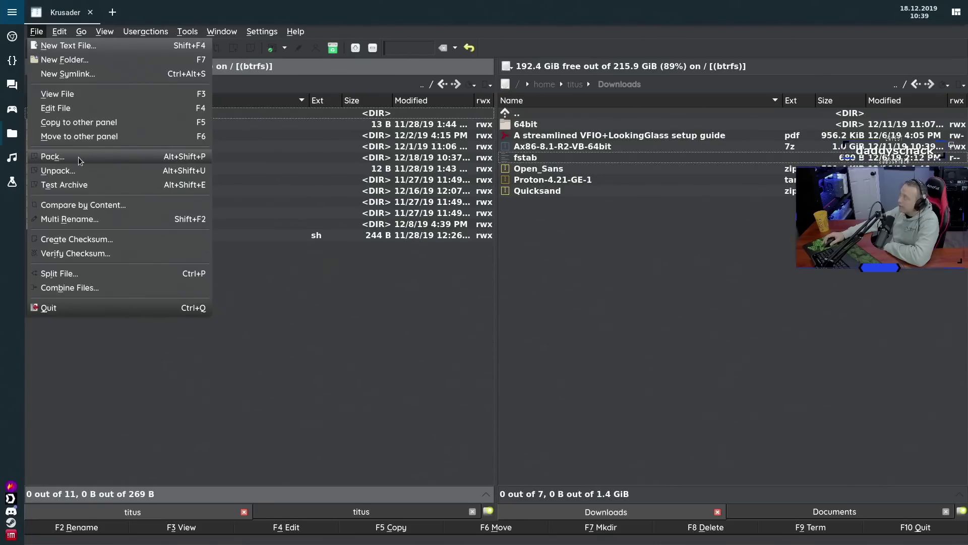
Pack all the files in Downloads, from the VFIO+LookingGlass guide to Quicksand, into a tar.gz archive named Downloads in the home folder
left_click(543, 191)
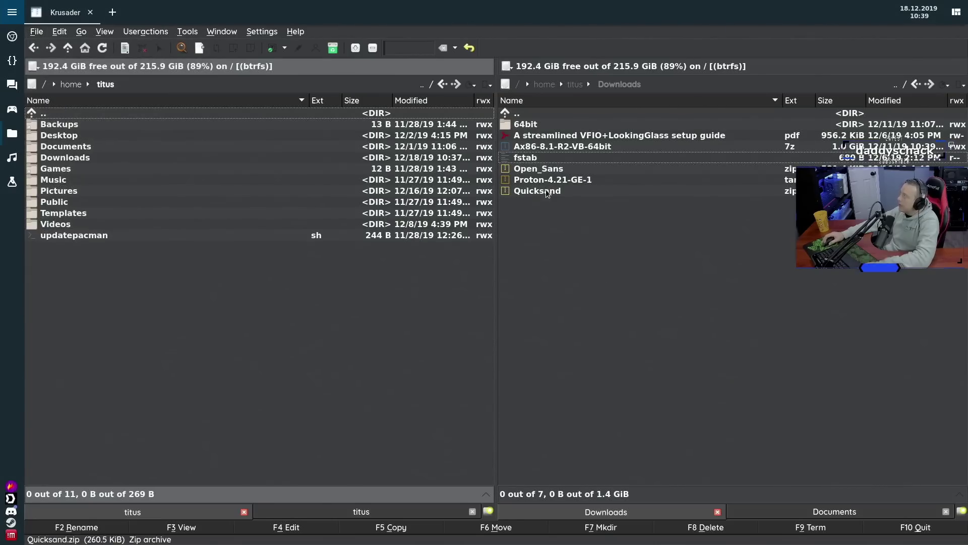
left_click(546, 135, "shift")
right_click(546, 138)
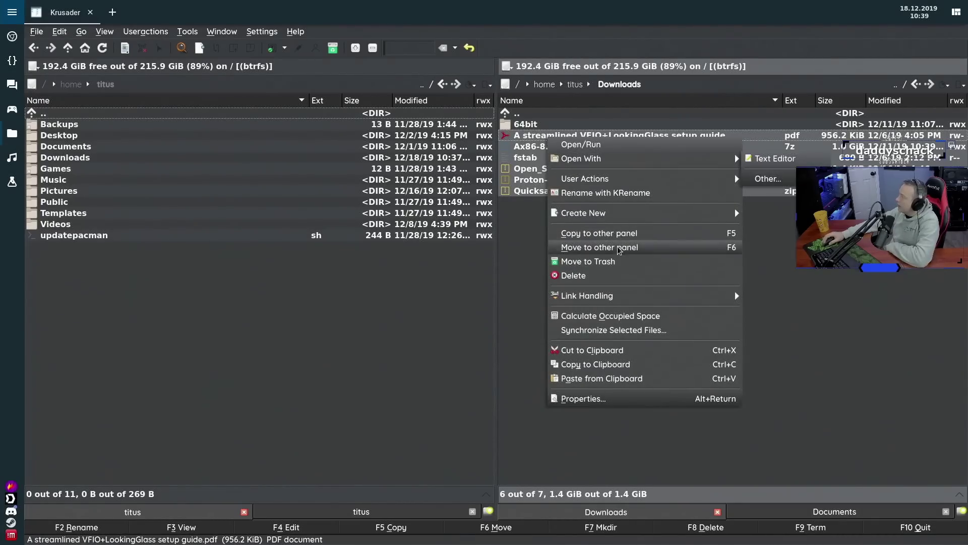
key("Escape")
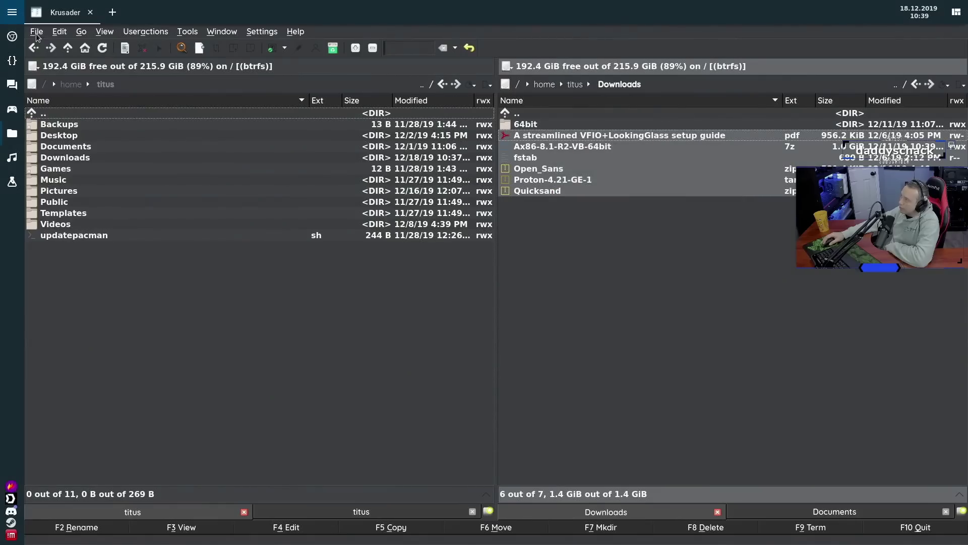
left_click(36, 33)
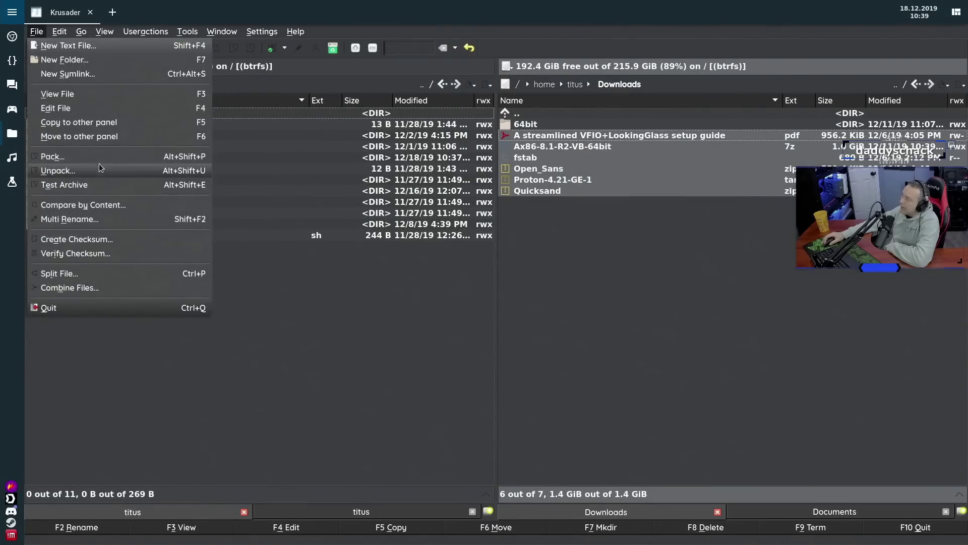
left_click(112, 160)
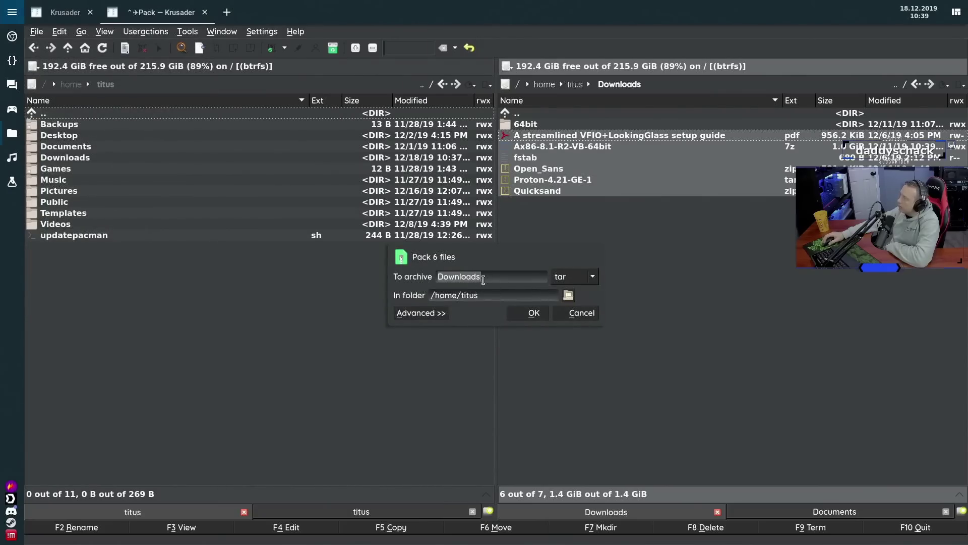
left_click(594, 277)
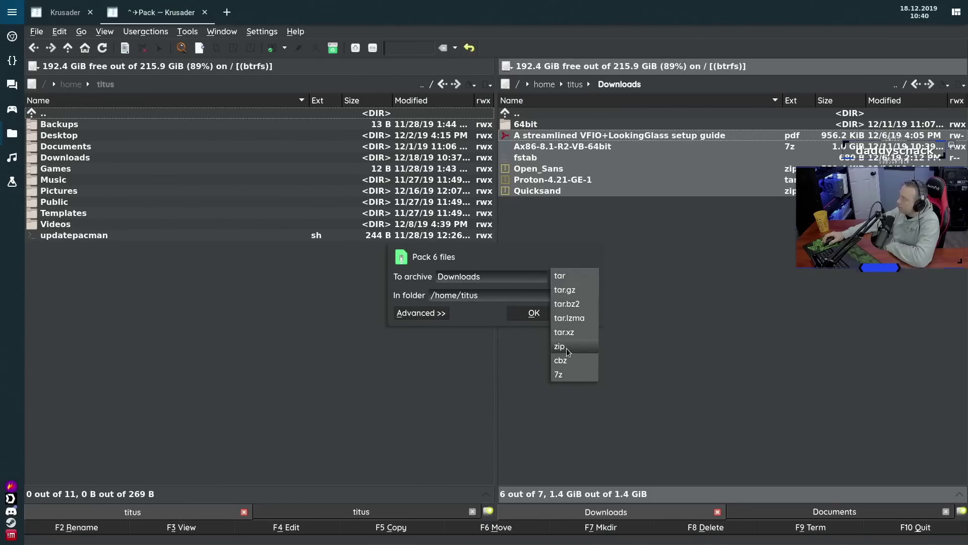
left_click(579, 292)
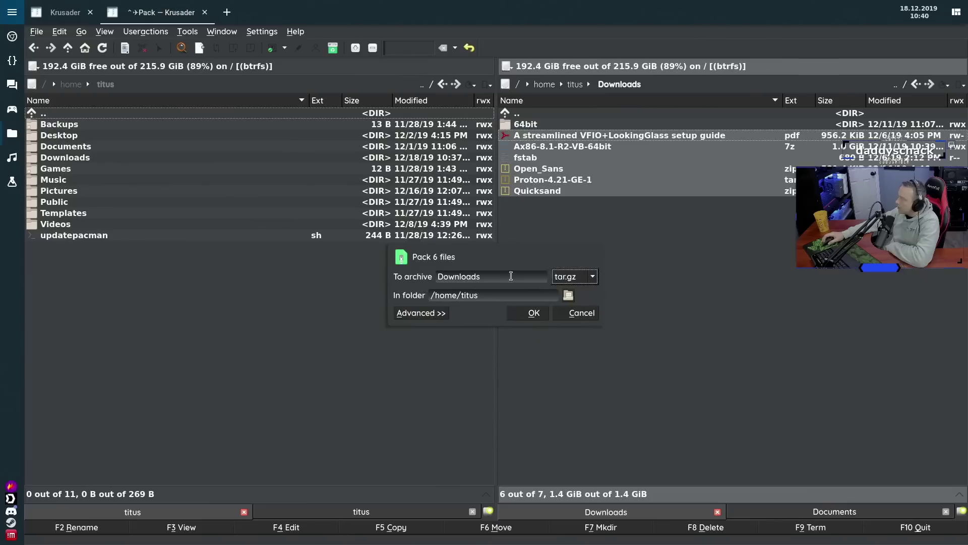
left_click(510, 276)
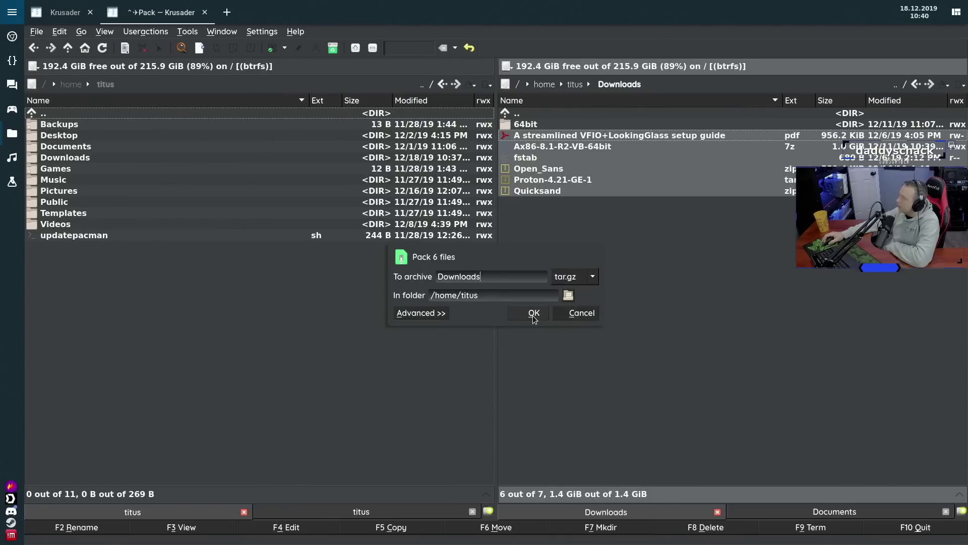
left_click(534, 313)
Pack the files still selected in Downloads again, overwriting the existing Downloads.tar.gz archive
left_click(39, 32)
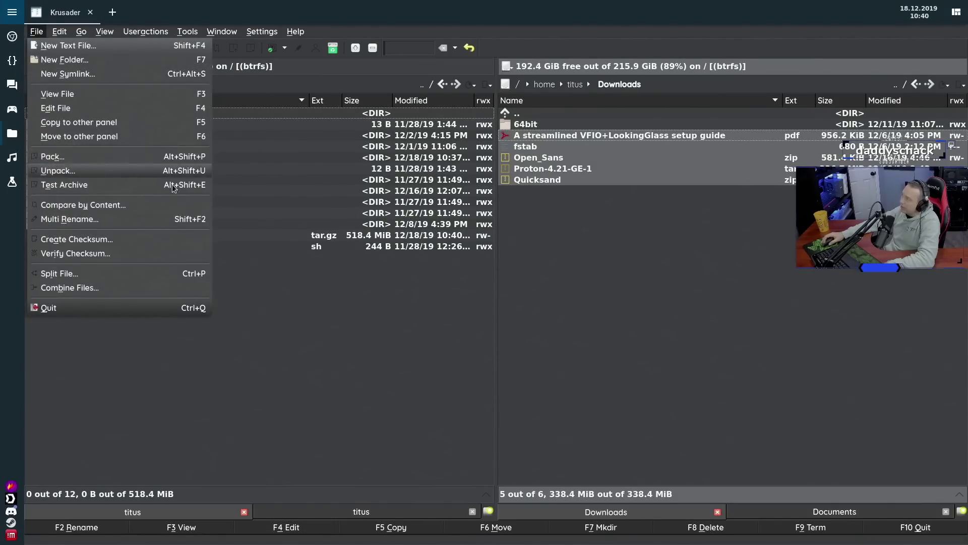
left_click(598, 278)
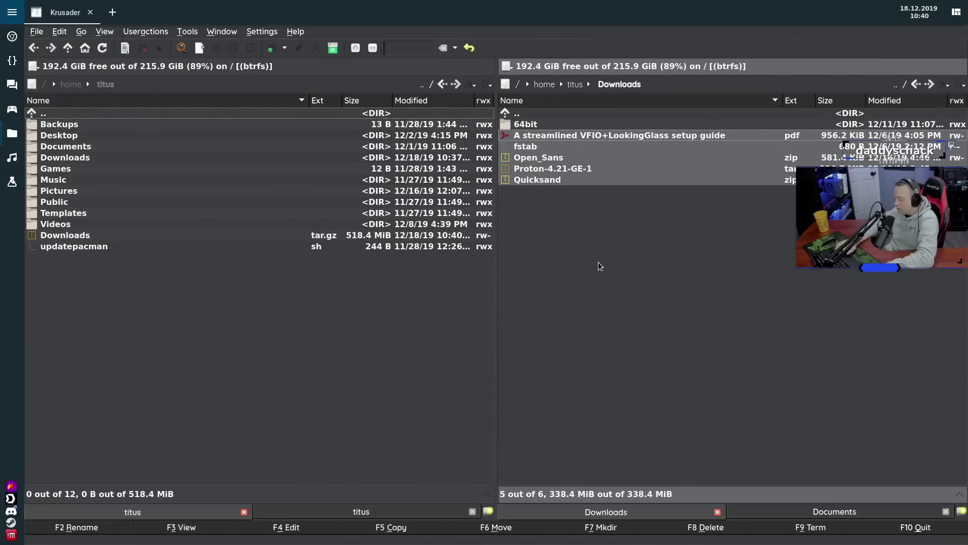
left_click(534, 315)
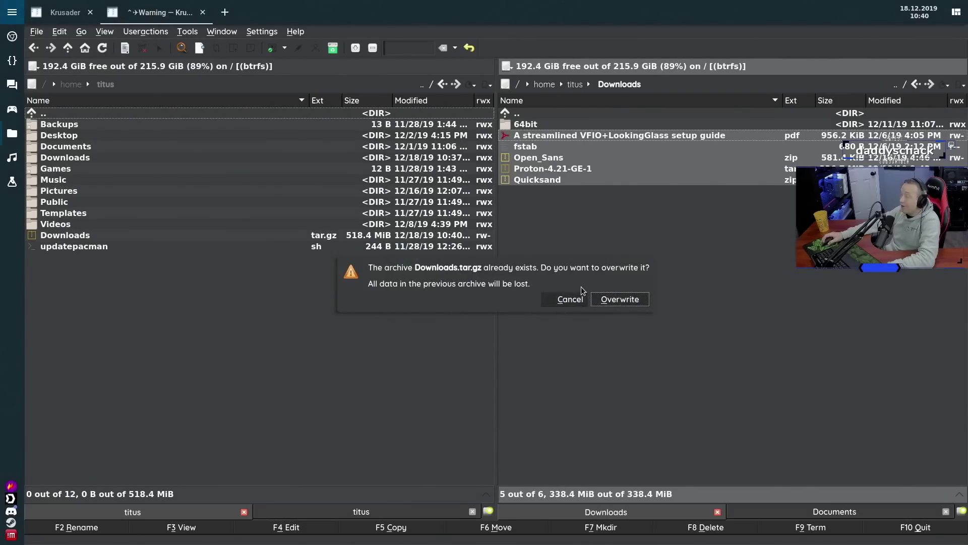
left_click(630, 301)
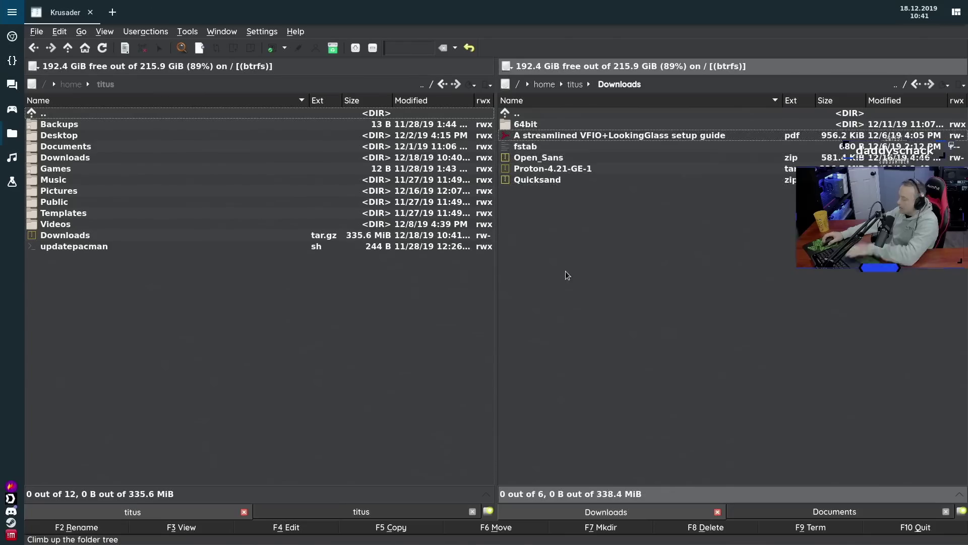
key("F5")
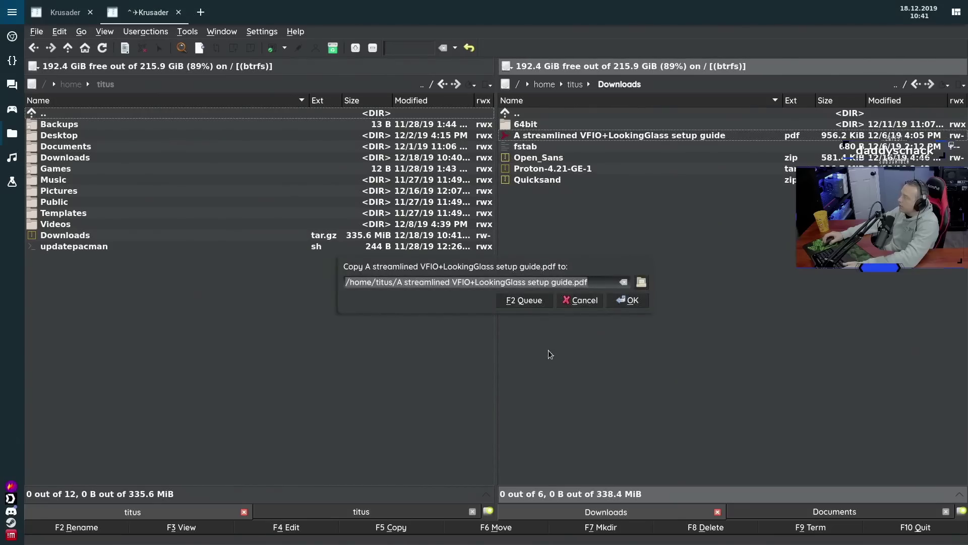
left_click(590, 304)
left_click(87, 304)
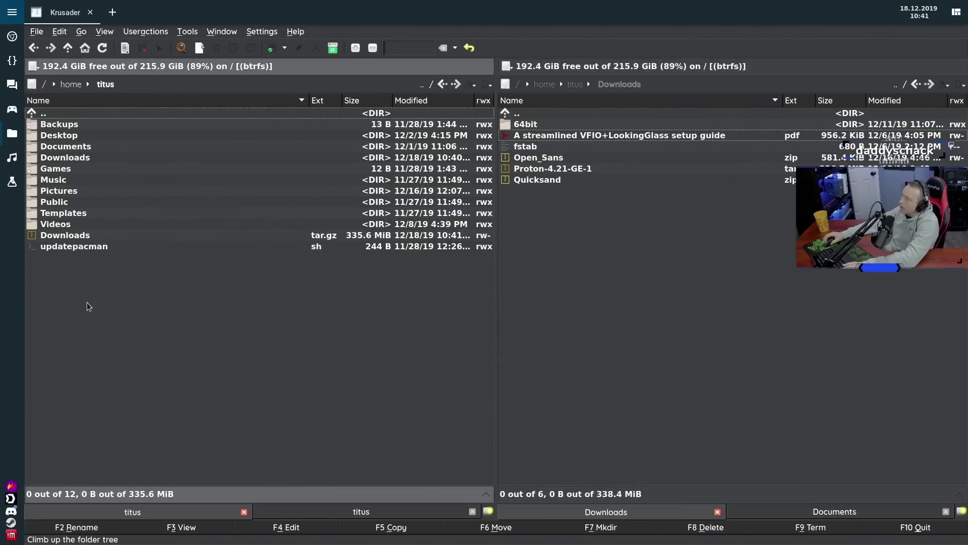
Open the Downloads.tar.gz archive from the home folder in Engrampa Archive Manager to view its contents, and close it again
left_click(64, 237)
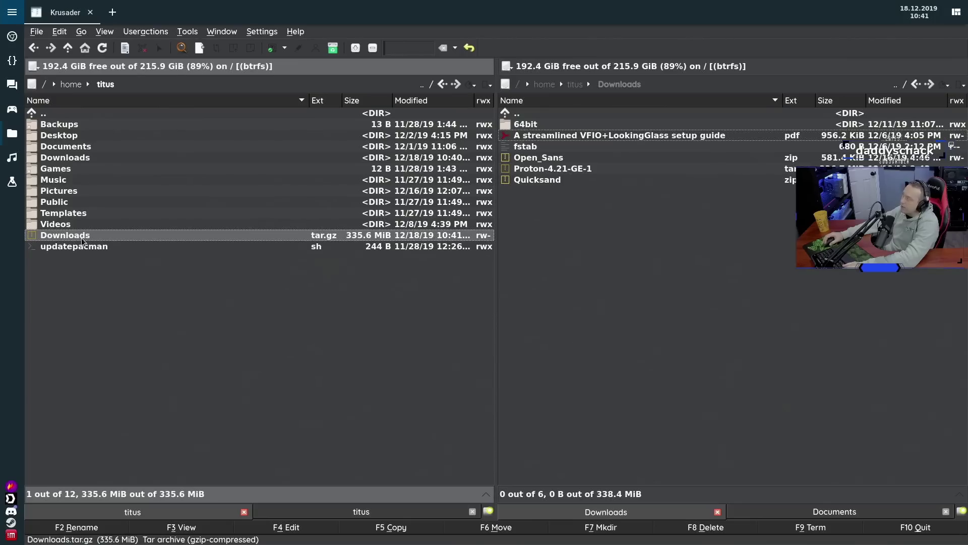
right_click(83, 238)
mouse_move(176, 271)
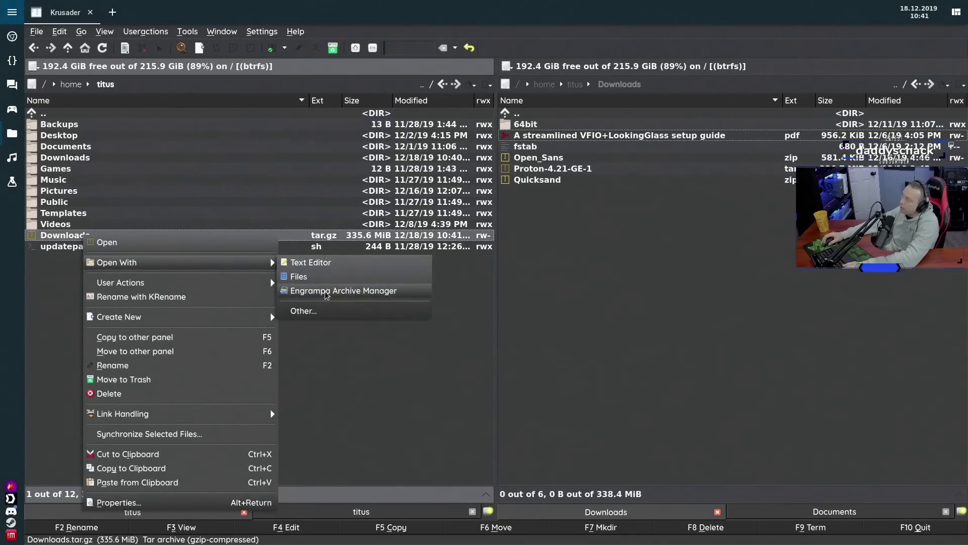
left_click(343, 290)
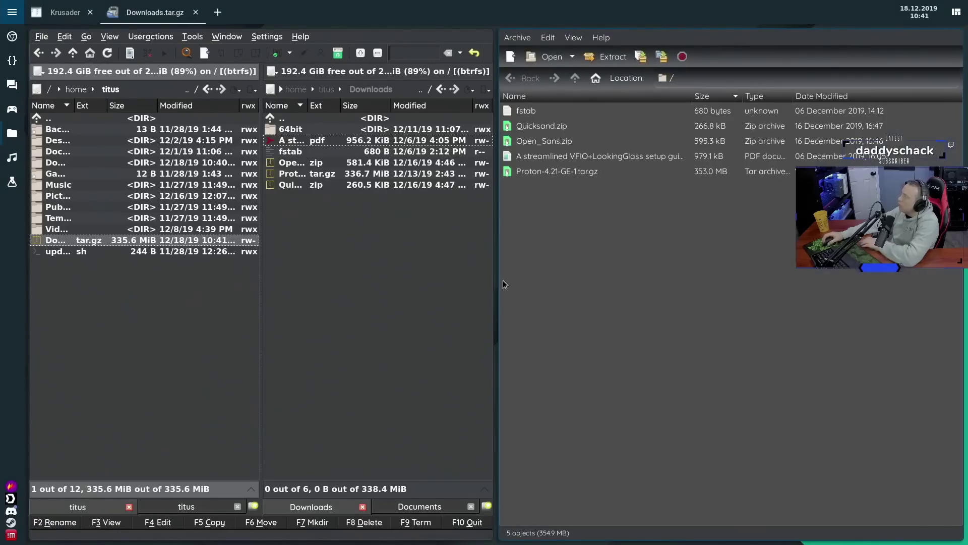
left_click(518, 37)
left_click(524, 176)
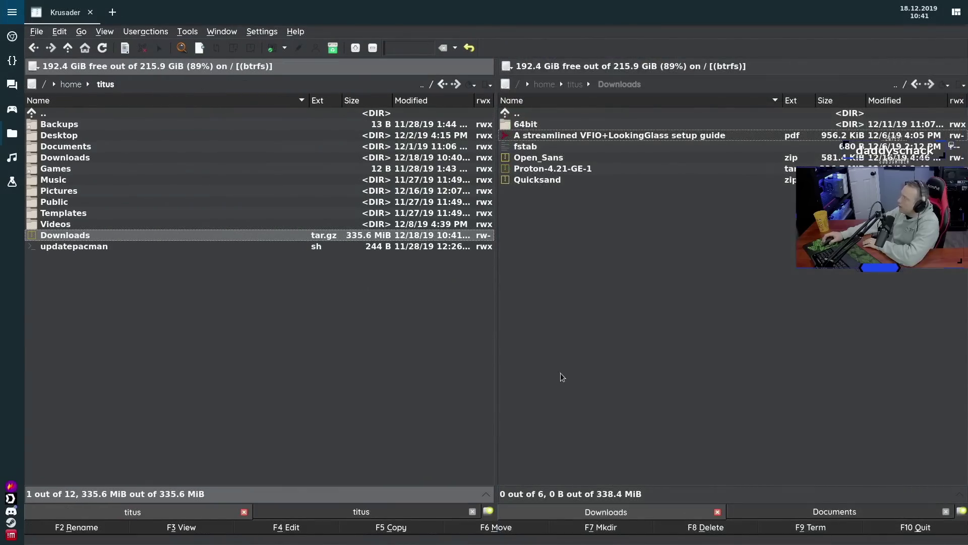
Open Krusader's configuration and go over its startup options, keeping component settings saved on exit
left_click(270, 36)
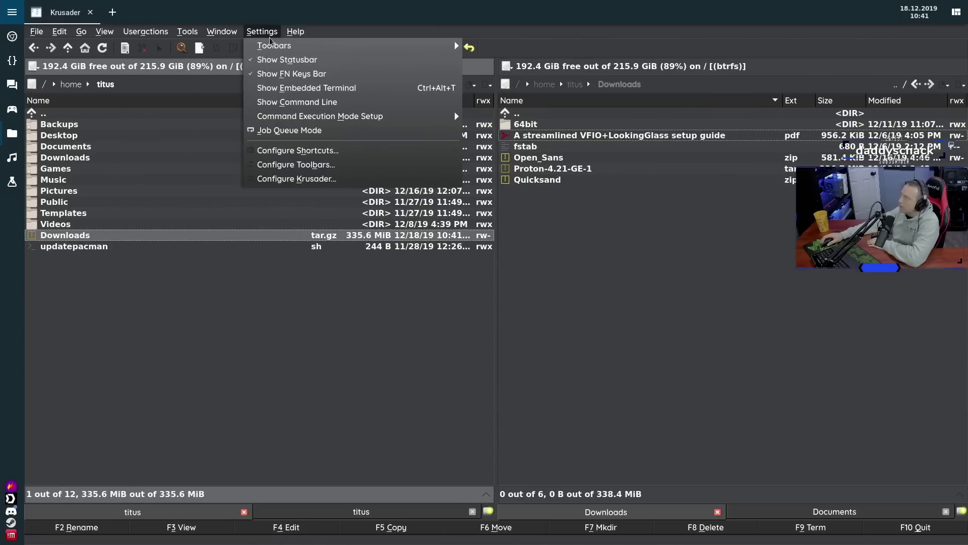
left_click(291, 179)
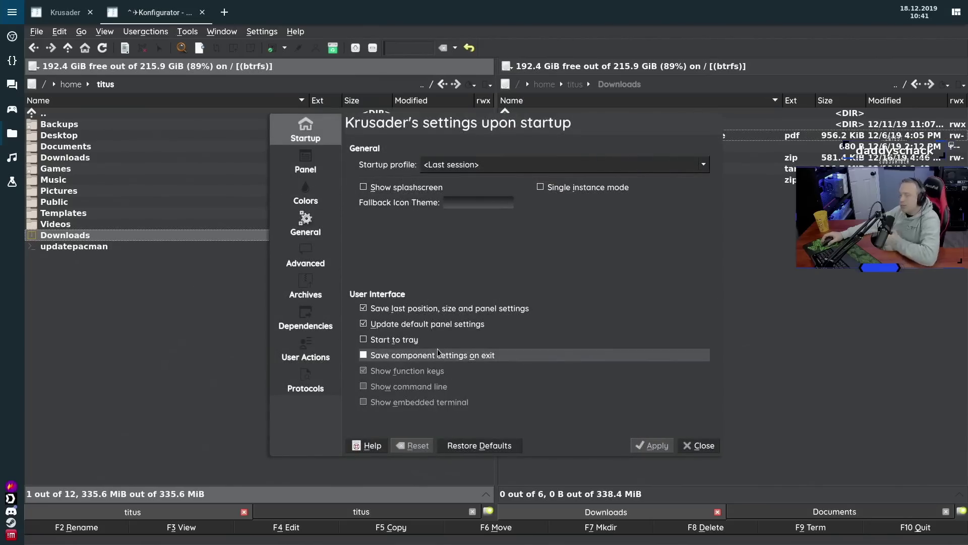
left_click(437, 355)
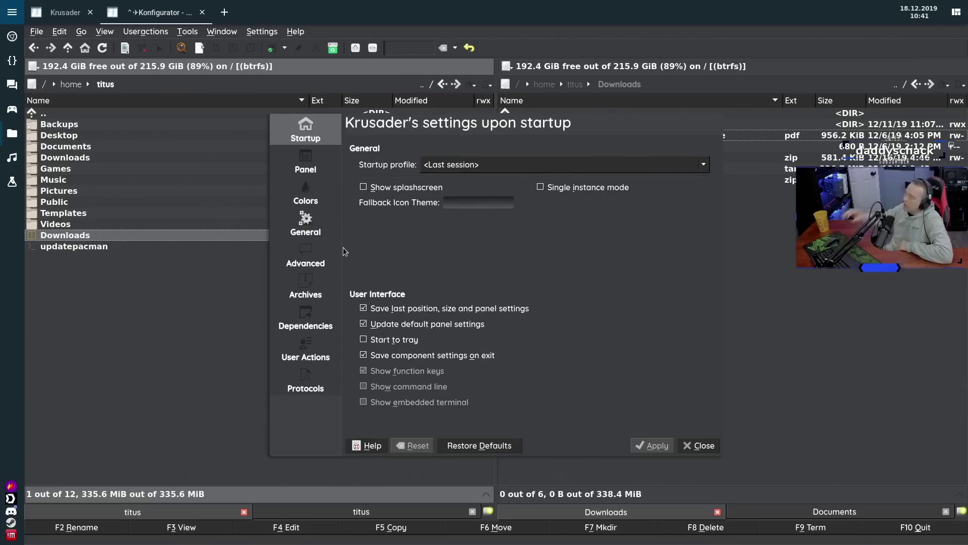
In the general panel settings, set the search bar position to Top and enable full path tab names
left_click(306, 162)
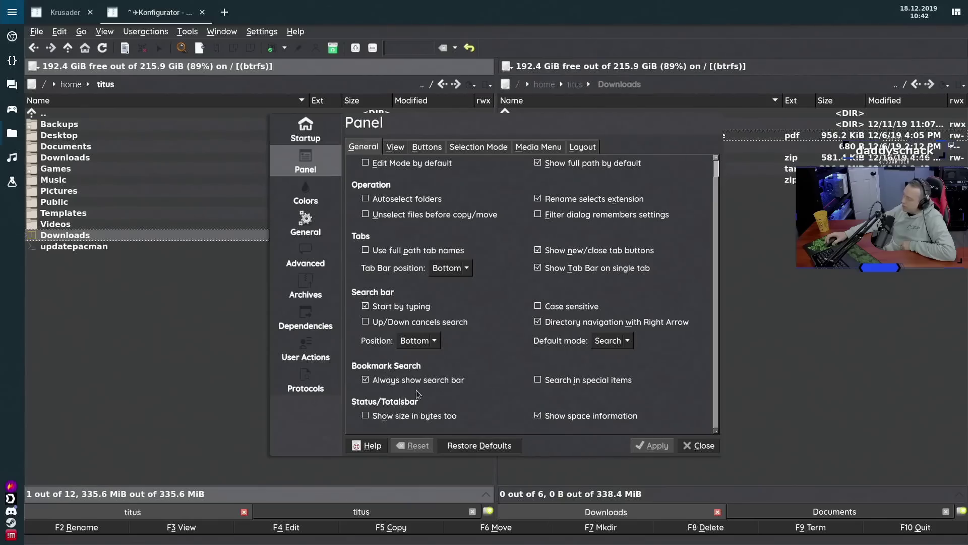
scroll(434, 353, "up", 2)
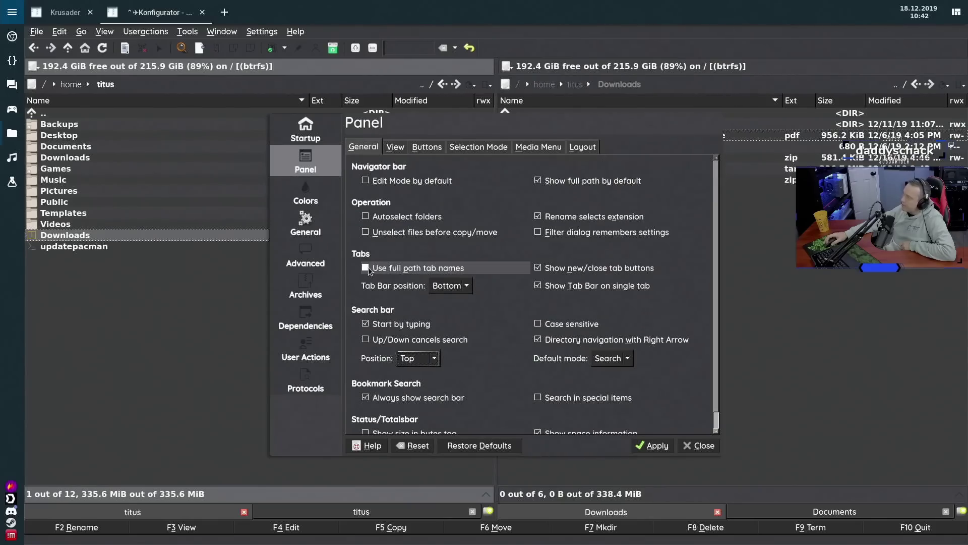
left_click(384, 271)
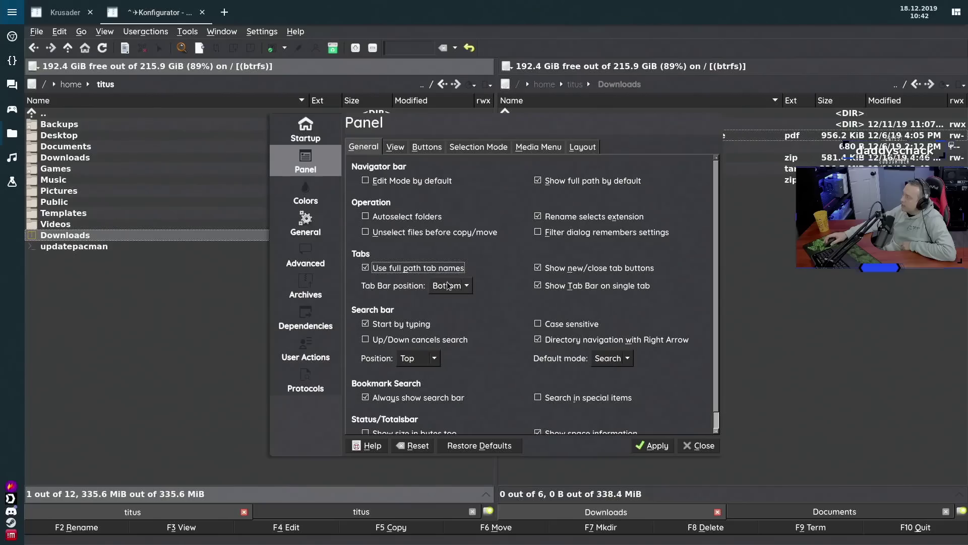
left_click(432, 271)
left_click(432, 271)
left_click(410, 274)
left_click(410, 274)
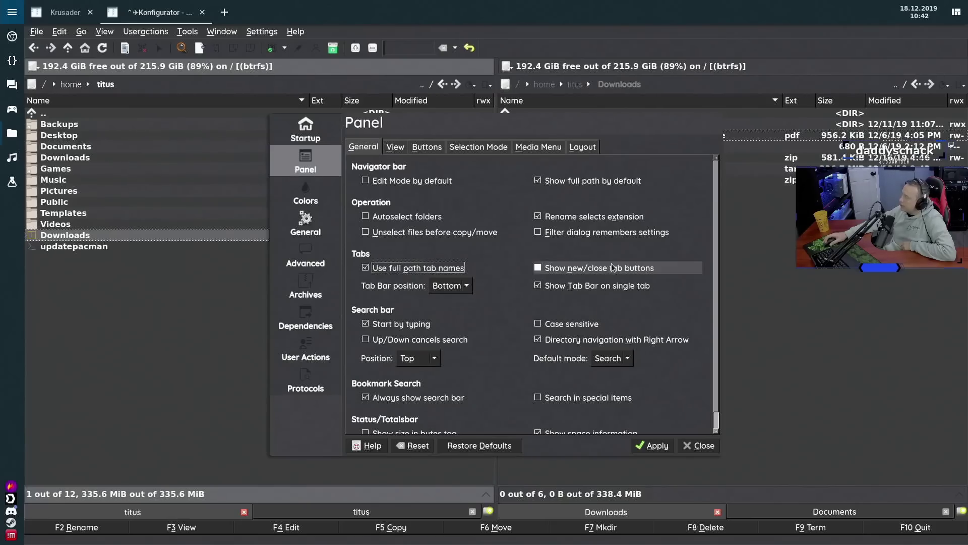
Look through the panel's view, selection mode, buttons, media menu and layout settings
left_click(394, 150)
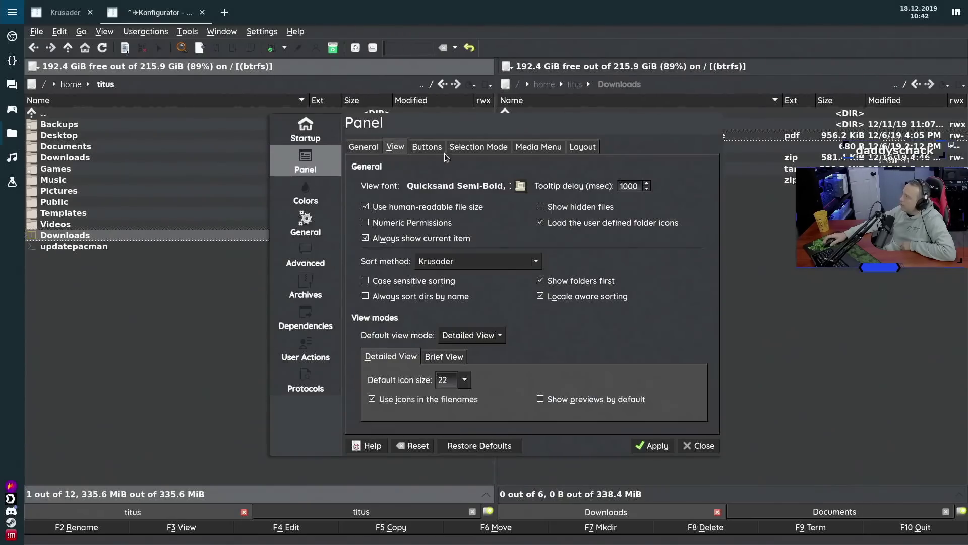
left_click(488, 147)
left_click(416, 147)
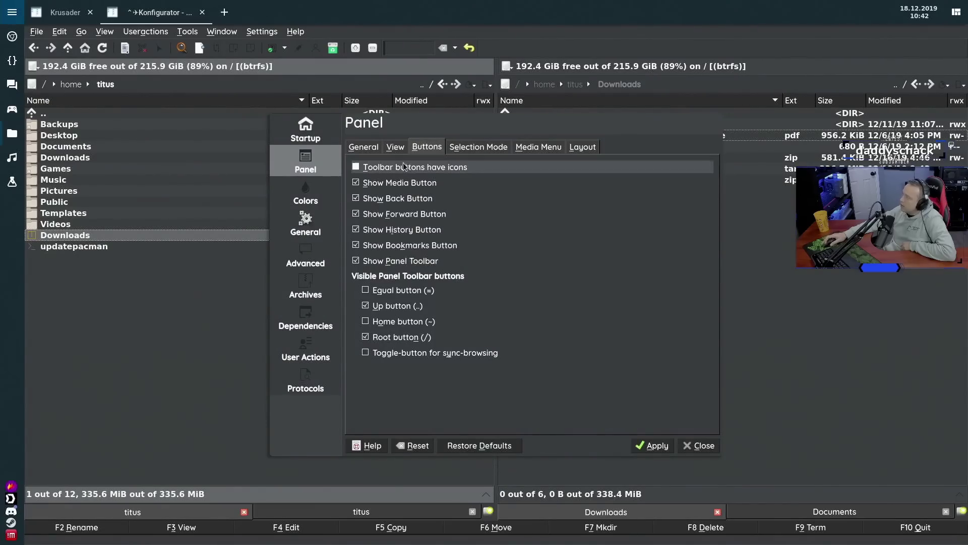
left_click(552, 148)
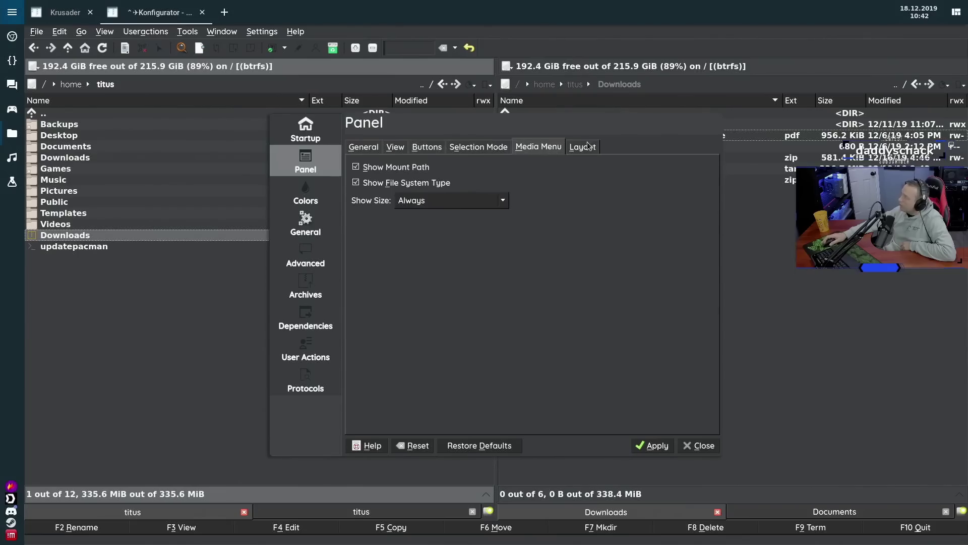
left_click(585, 146)
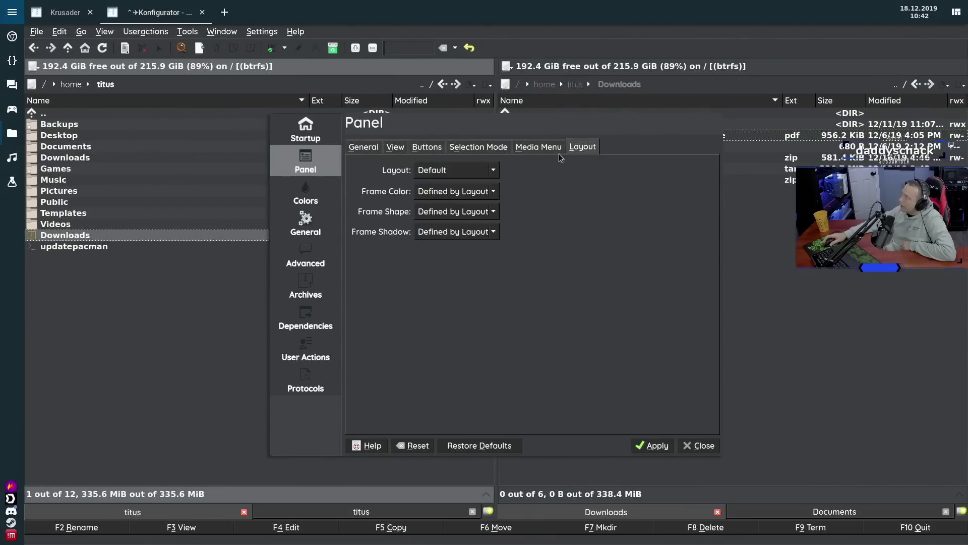
Move on to the color settings and apply the pending panel changes
left_click(305, 188)
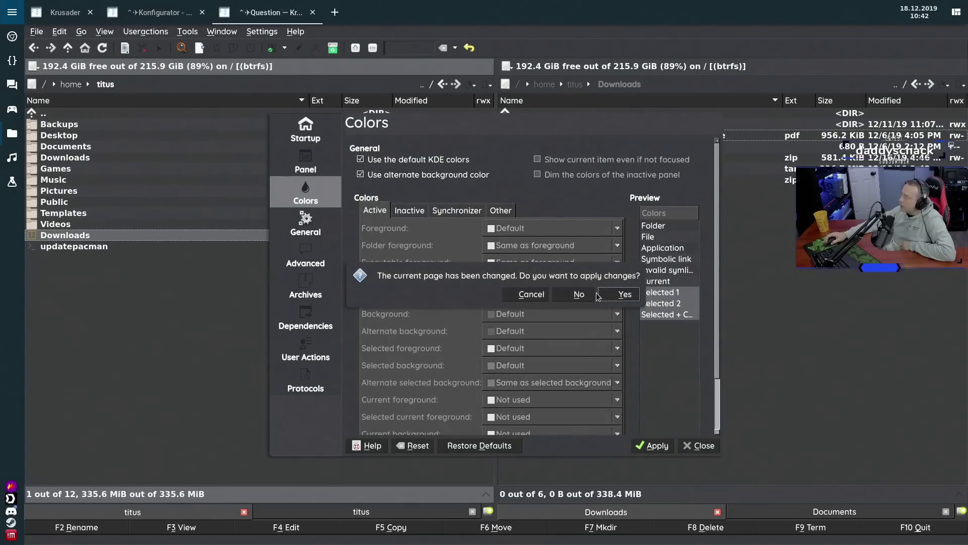
left_click(624, 295)
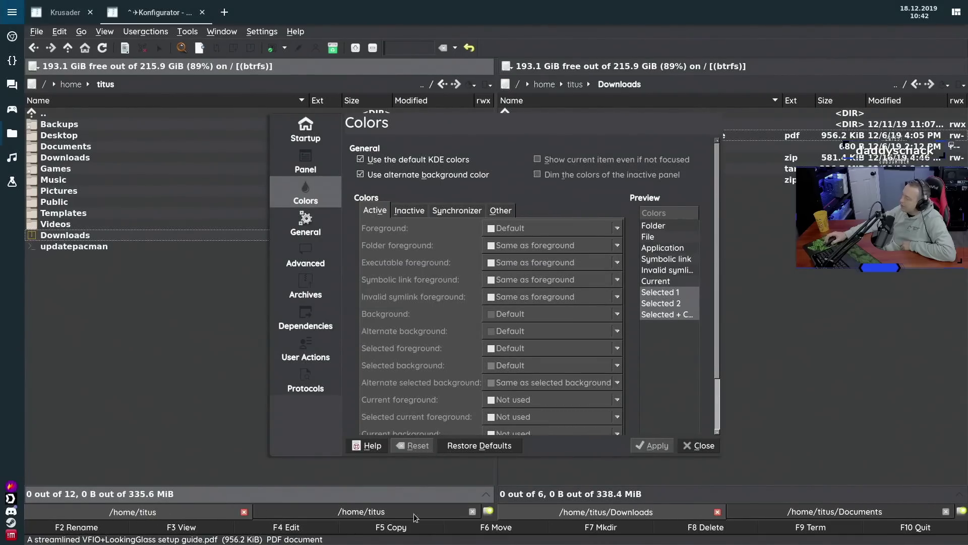
Try turning off the alternate background color and the default KDE colors, and switch both options back on
left_click(361, 176)
left_click(360, 174)
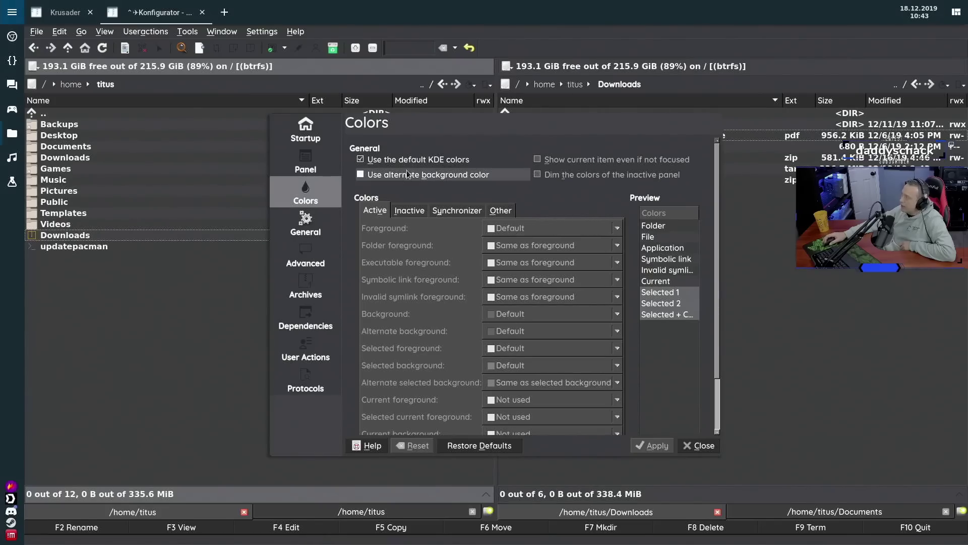
left_click(437, 161)
left_click(468, 161)
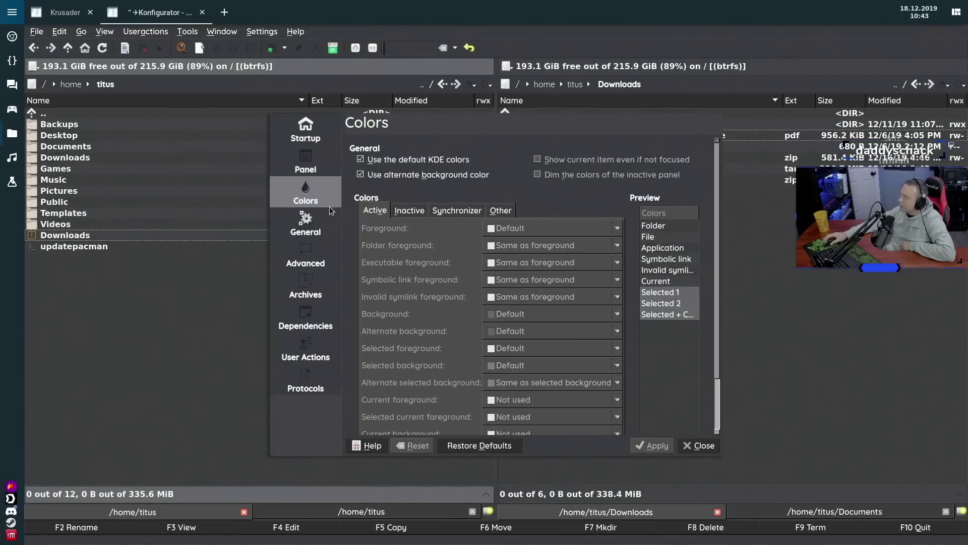
Examine the basic operation settings, covering the general, viewer/editor and atomic extensions options
left_click(306, 227)
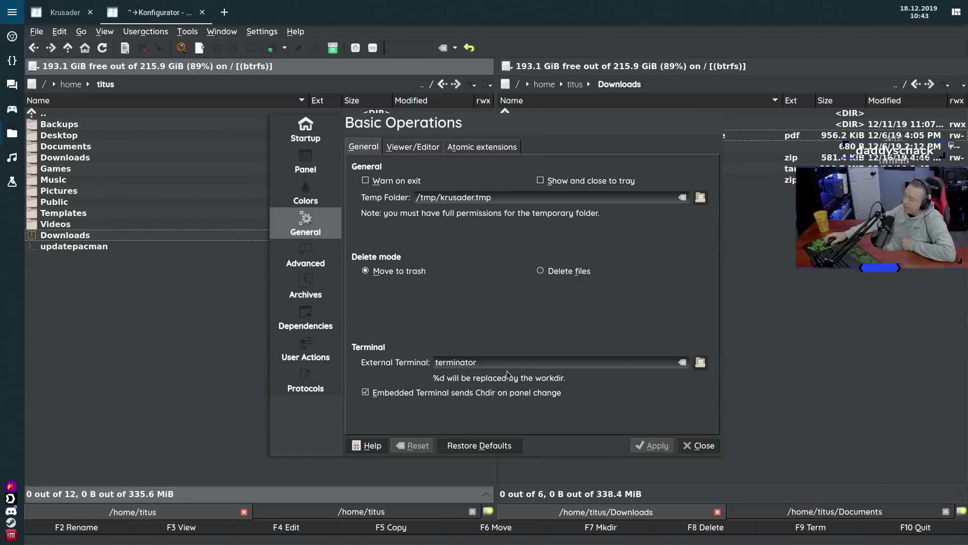
left_click(409, 147)
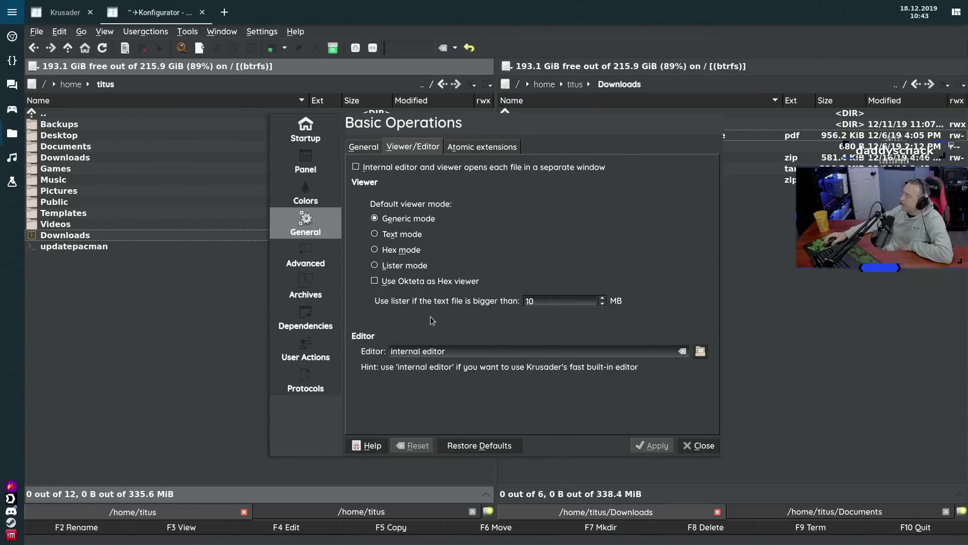
left_click(477, 147)
Review the advanced confirmation options, including the feed to listbox confirmation, and the archive handling settings
left_click(306, 256)
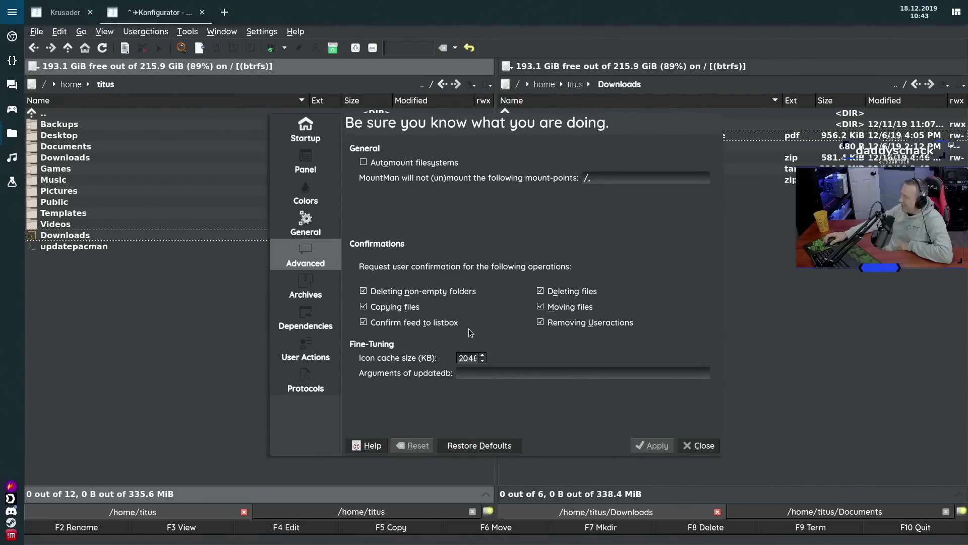
left_click(439, 323)
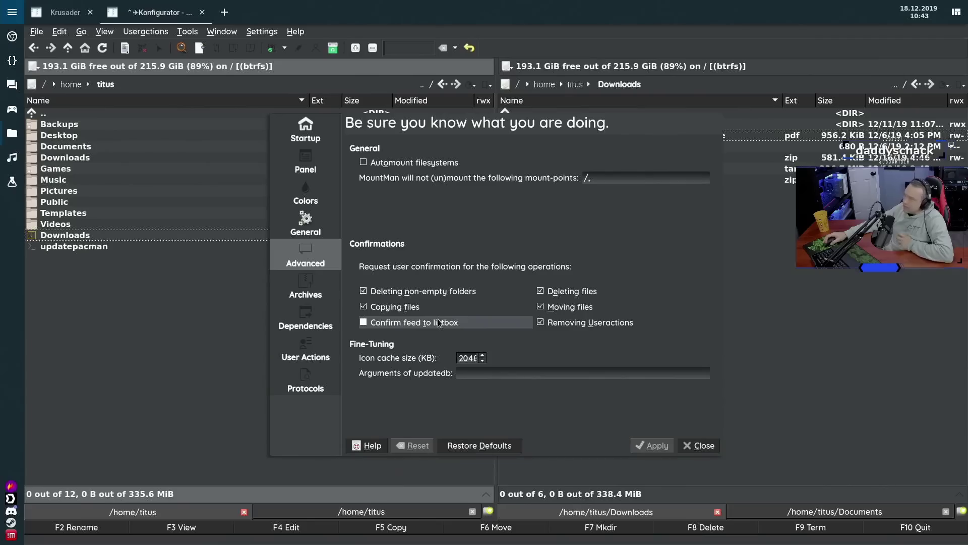
left_click(437, 322)
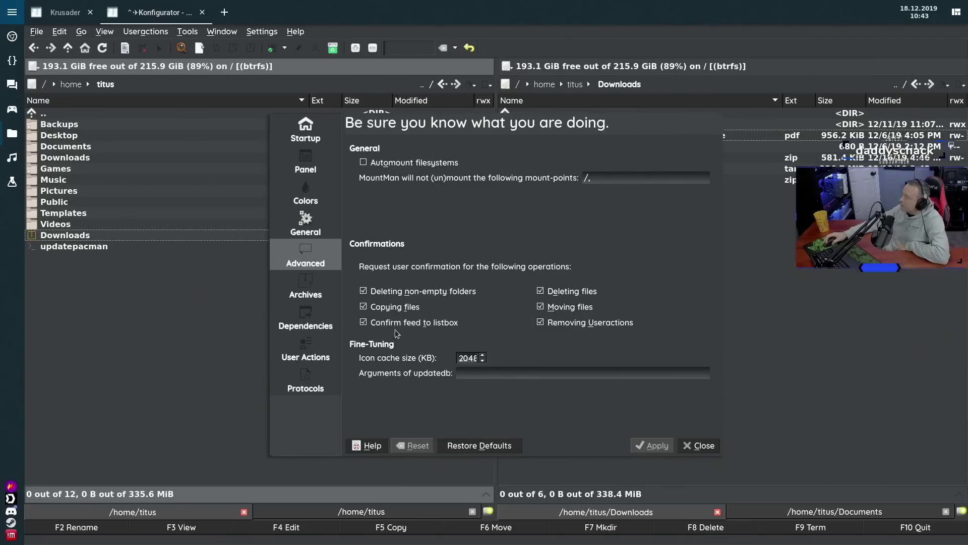
left_click(308, 284)
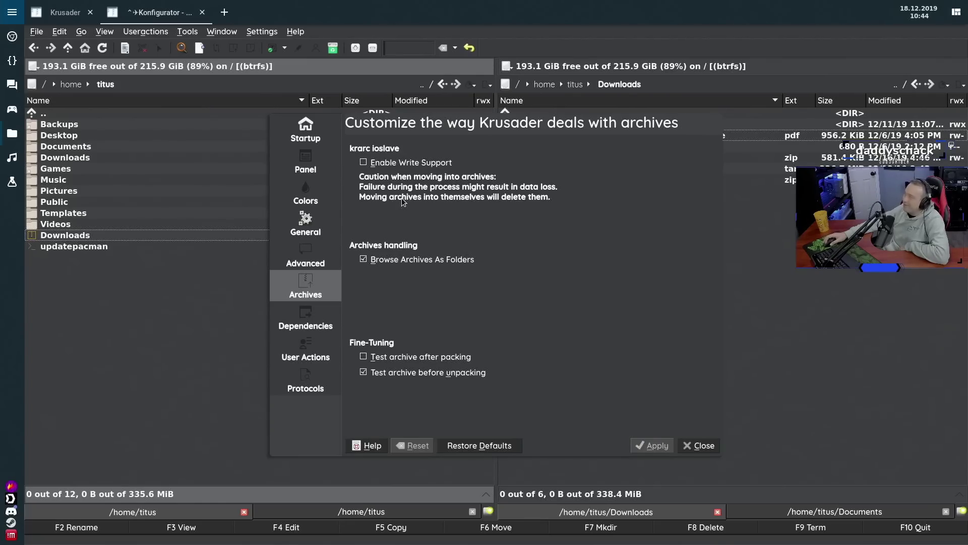
In the external application paths, browse the /bin folder for a mailer program and cancel the selection
left_click(308, 317)
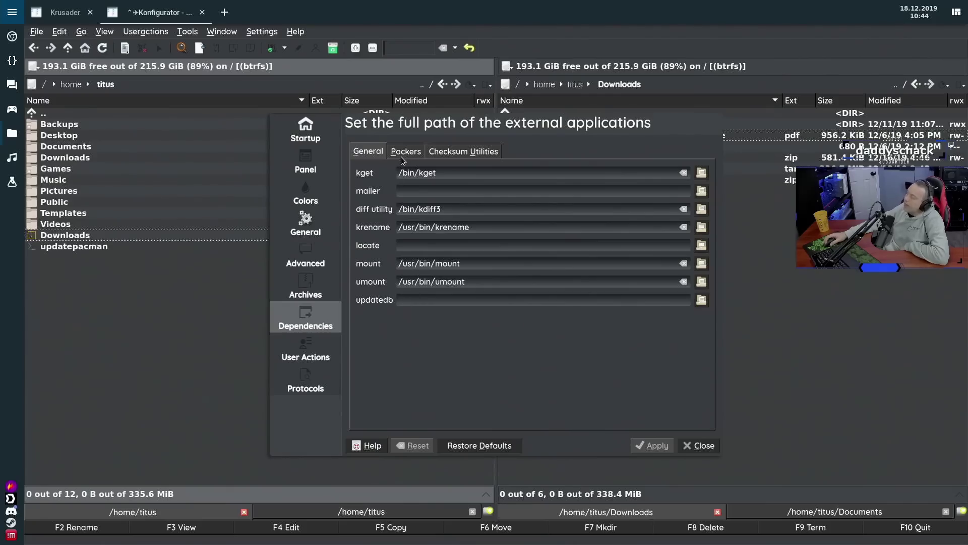
left_click(702, 190)
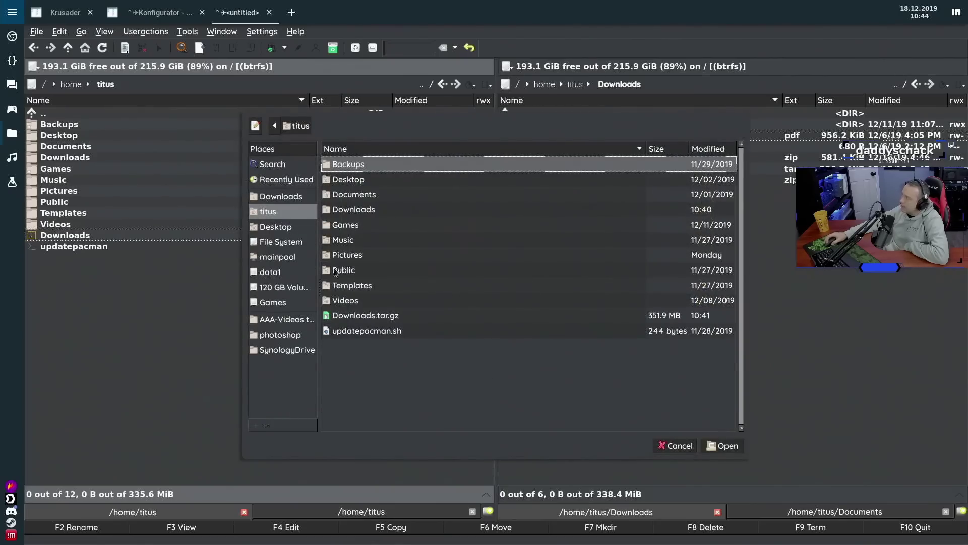
left_click(275, 126)
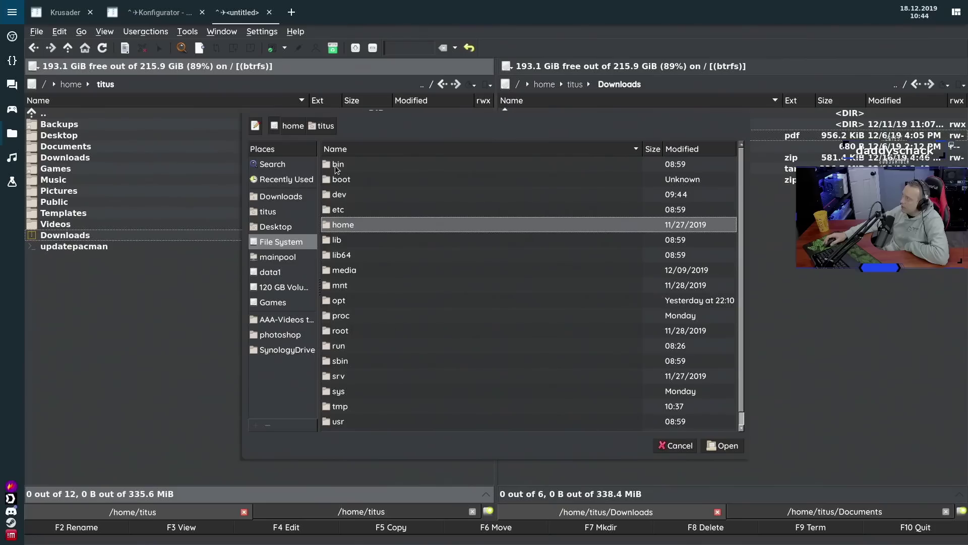
double_click(335, 164)
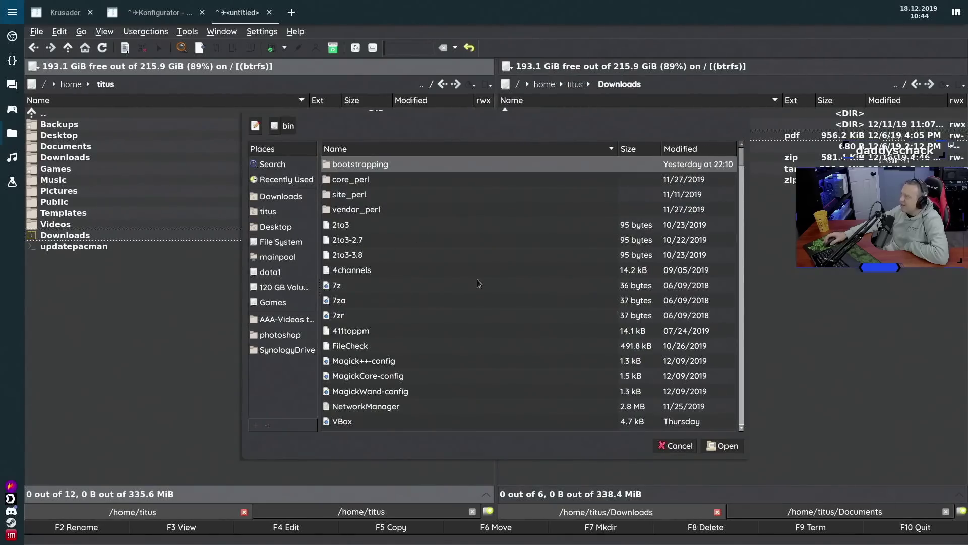
key("Escape")
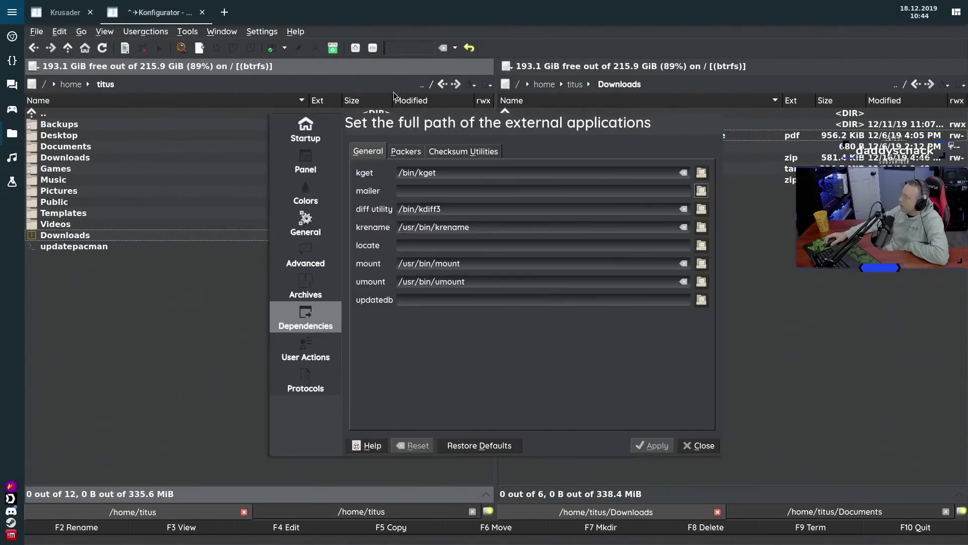
Examine the configured paths of the packers and checksum utilities, and return to the general application paths
left_click(410, 152)
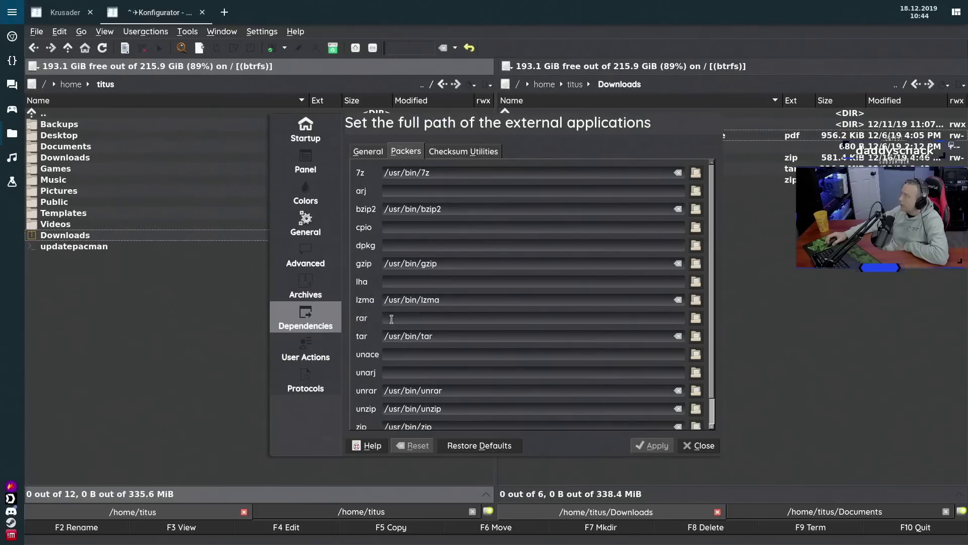
left_click(464, 152)
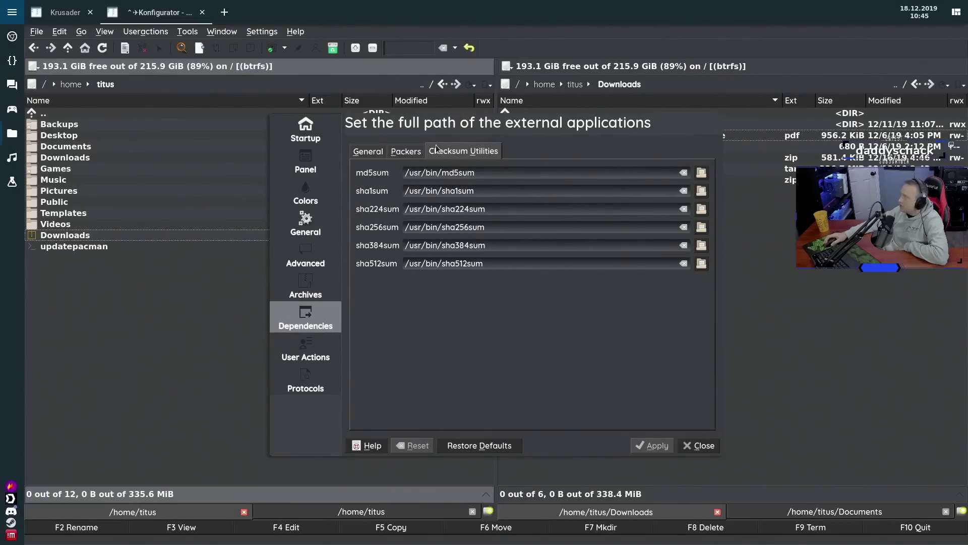
left_click(367, 152)
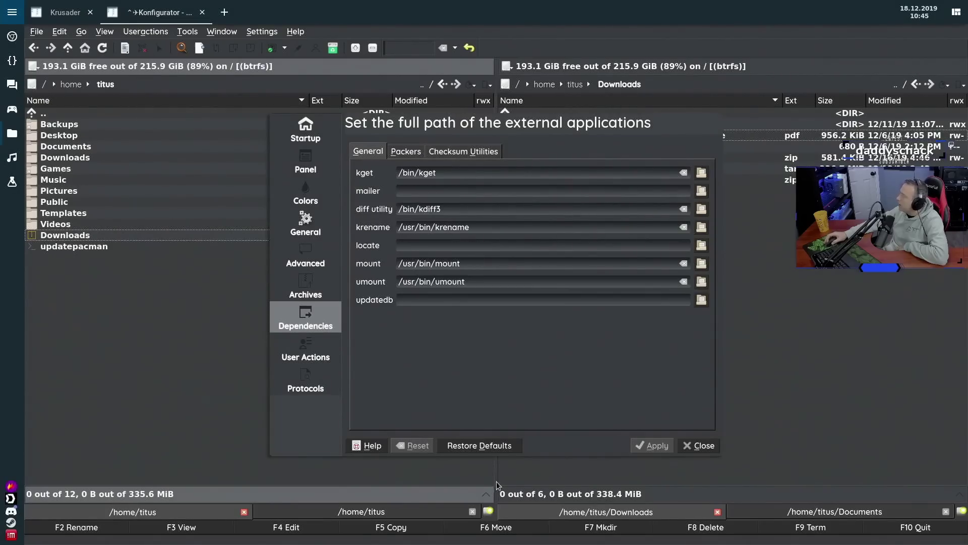
Start ActionMan from the user action settings, expand its action categories, inspect the action that copies the current item to the clipboard, and close it
left_click(306, 351)
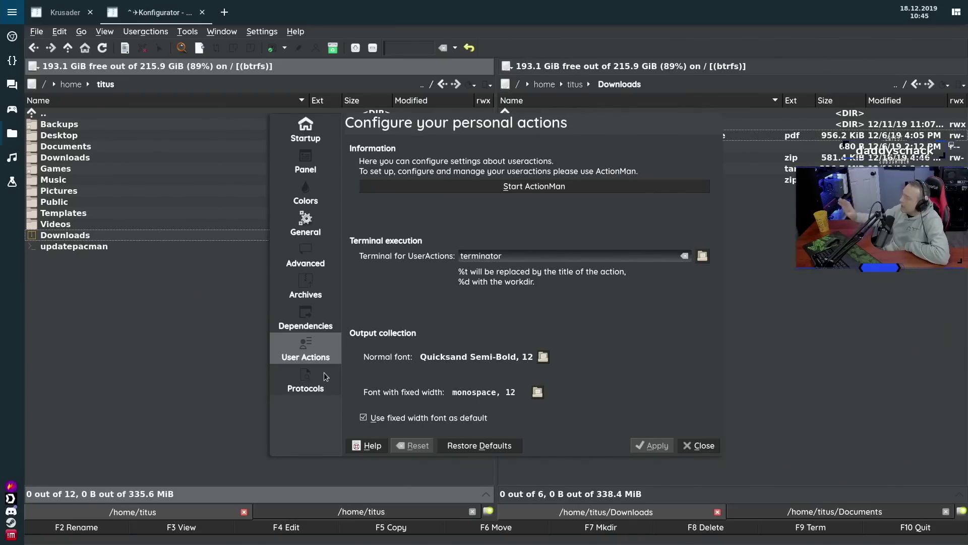
left_click(500, 185)
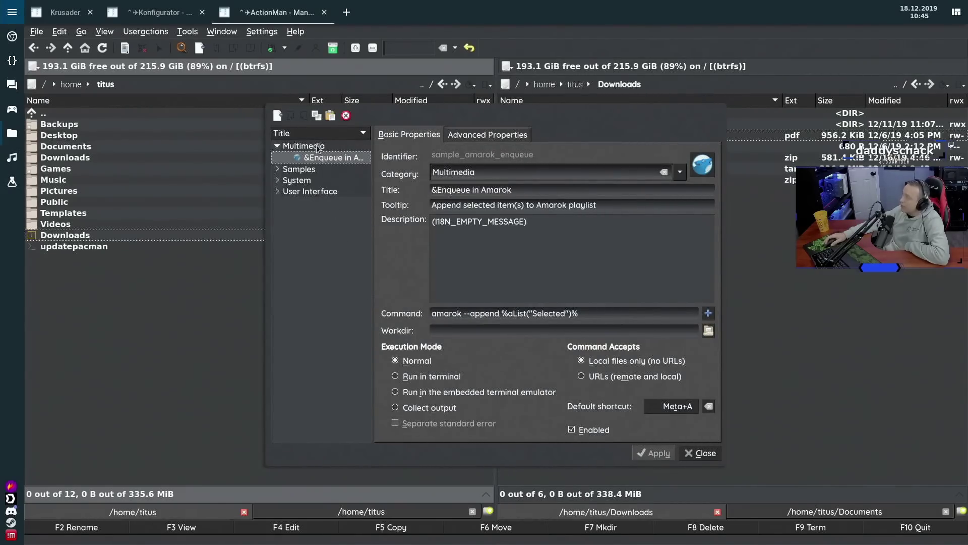
left_click(277, 169)
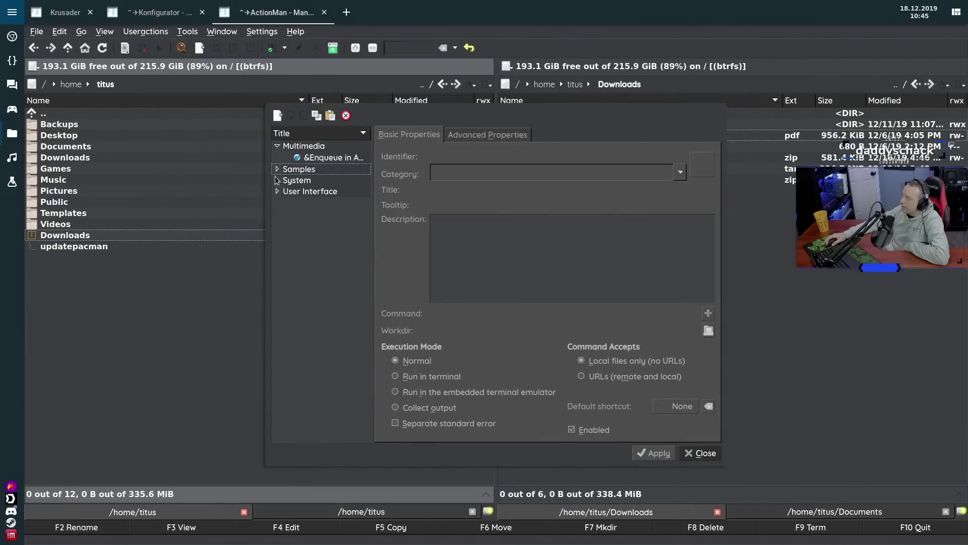
left_click(277, 229)
left_click(277, 251)
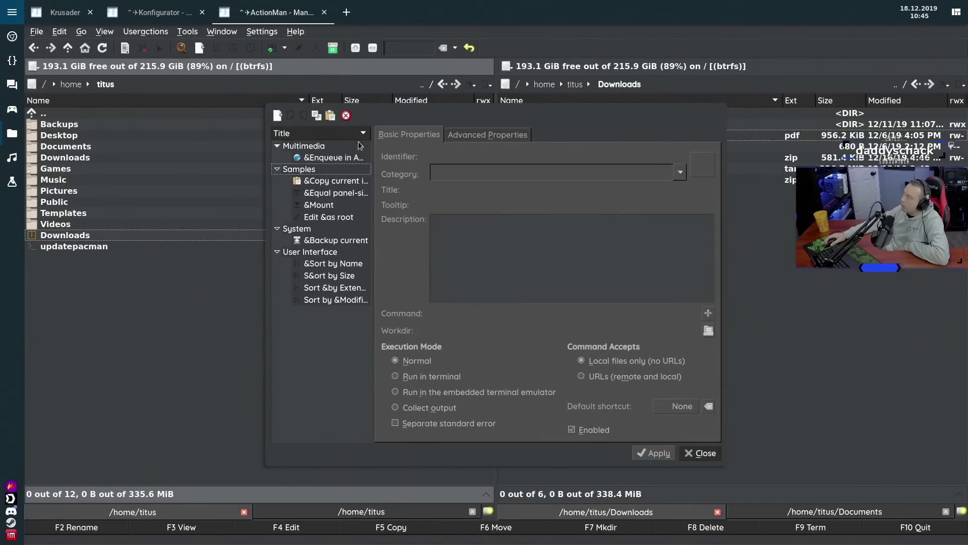
left_click(334, 182)
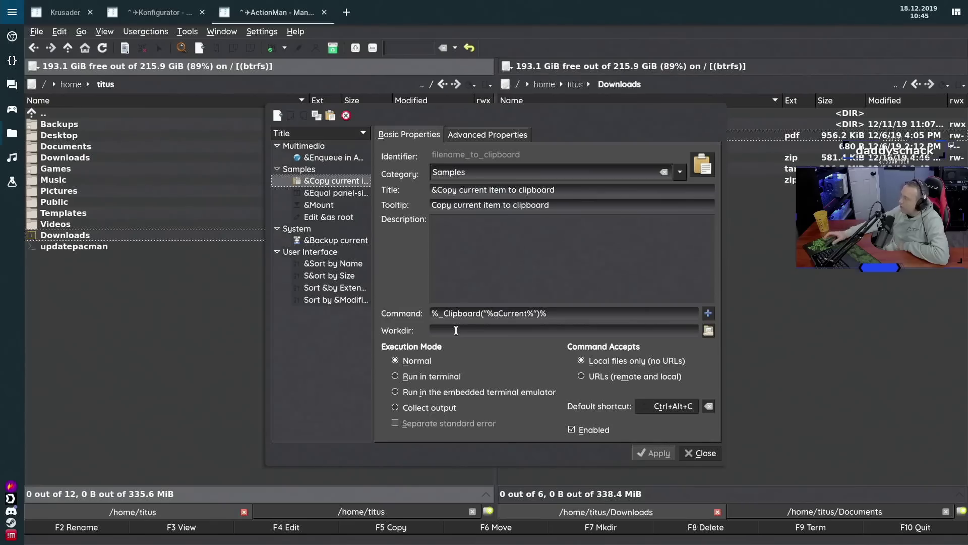
left_click(700, 452)
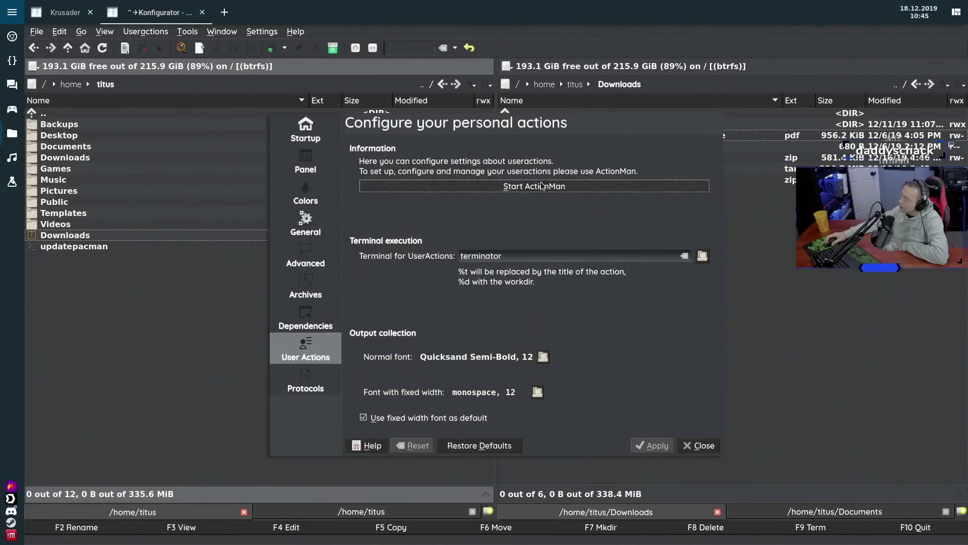